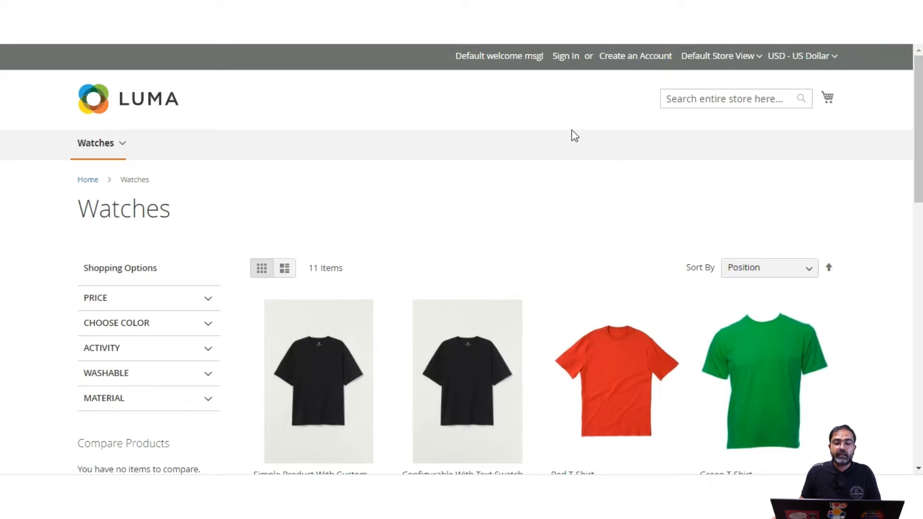
# Examine the currencies offered by the storefront's currency switcher
pyautogui.click(835, 57)
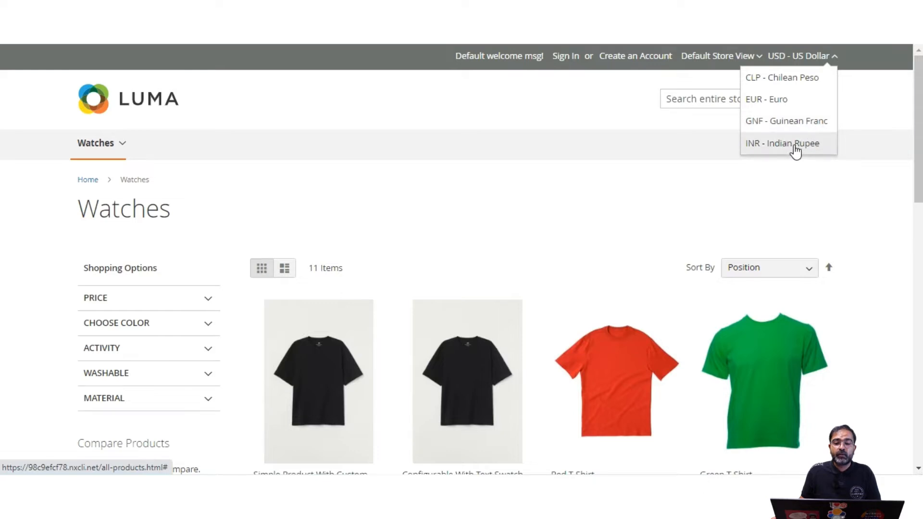
pyautogui.click(833, 59)
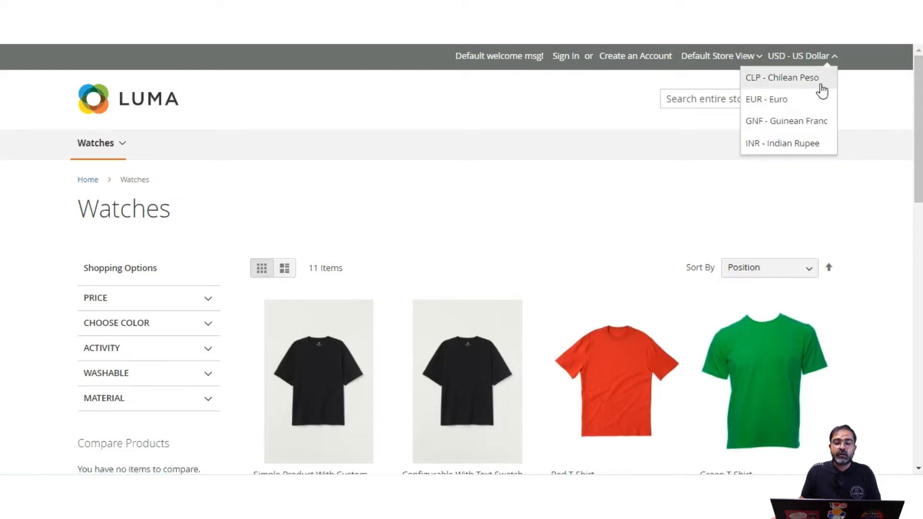
pyautogui.moveTo(915, 94); pyautogui.dragTo(887, 73)
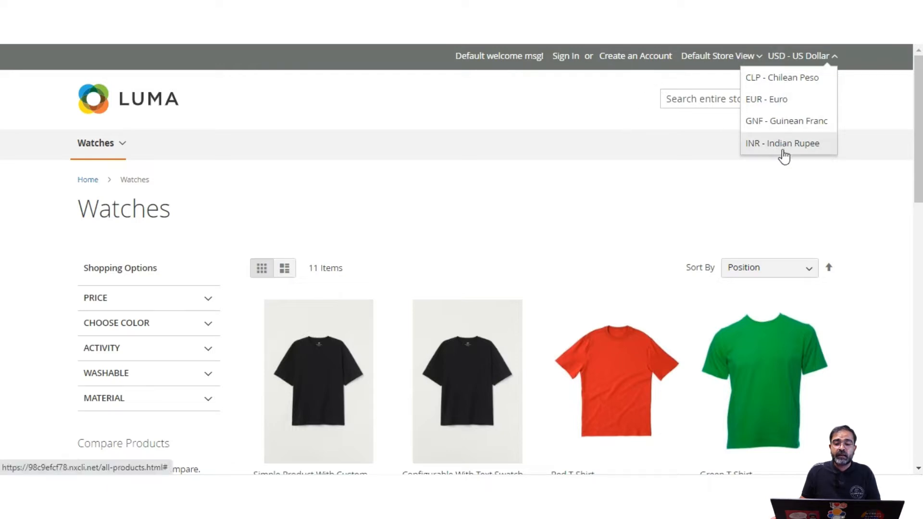
pyautogui.click(893, 116)
# Examine the US dollar prices of the products listed in the Watches category
pyautogui.scroll(-6, 892, 115)
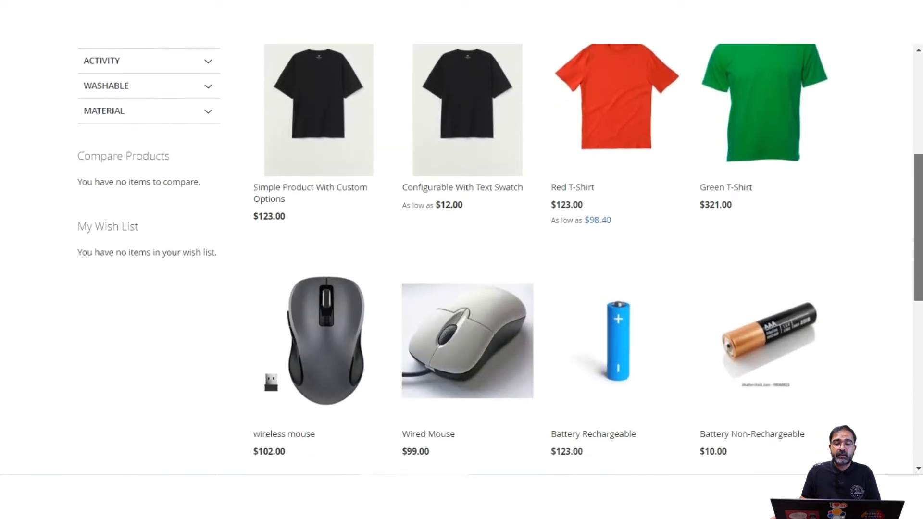
pyautogui.moveTo(603, 218)
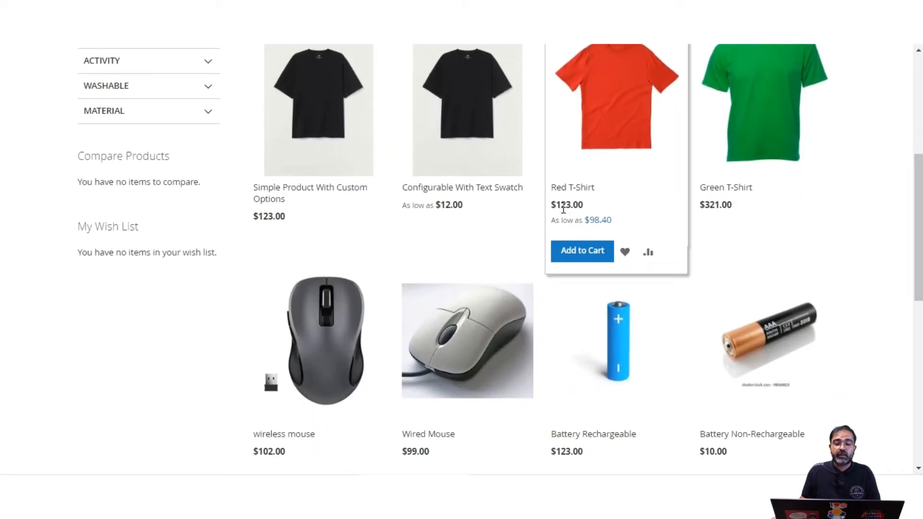
pyautogui.scroll(6, 557, 207)
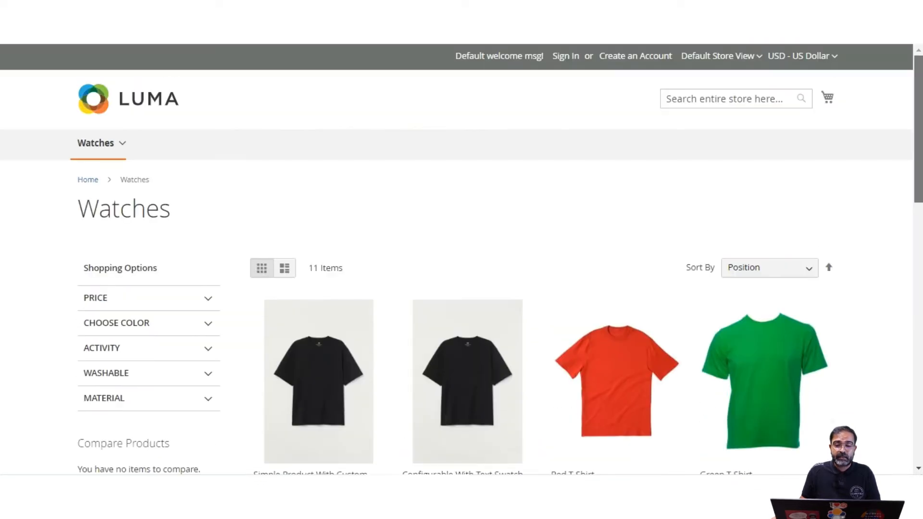
pyautogui.scroll(-3, 659, 189)
pyautogui.scroll(3, 637, 197)
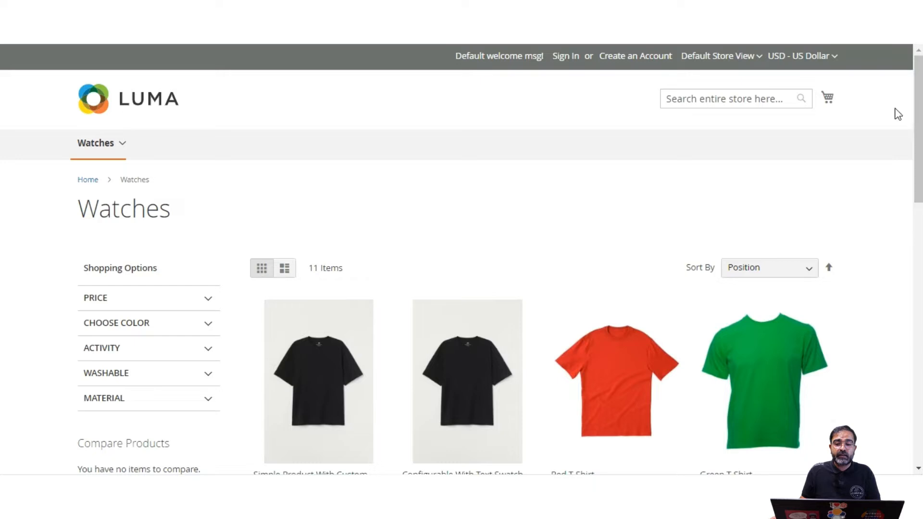
pyautogui.scroll(-4, 616, 206)
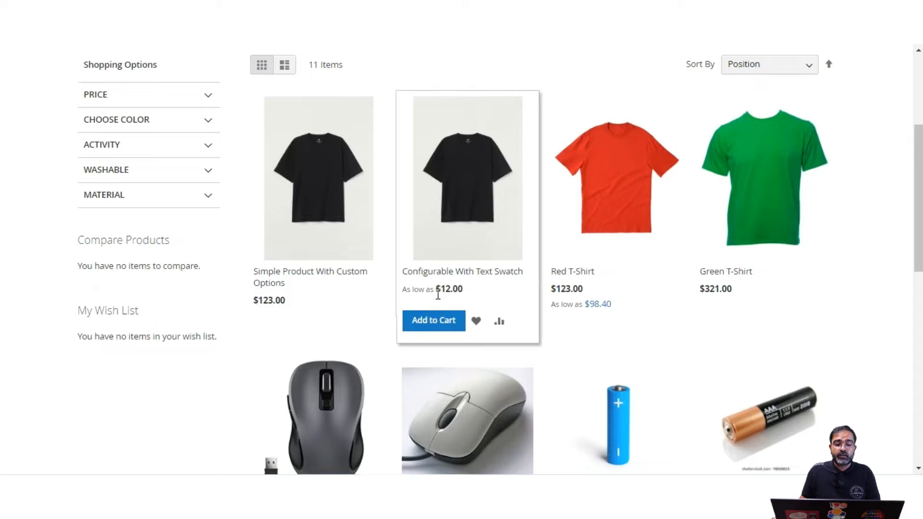
pyautogui.scroll(-6, 731, 293)
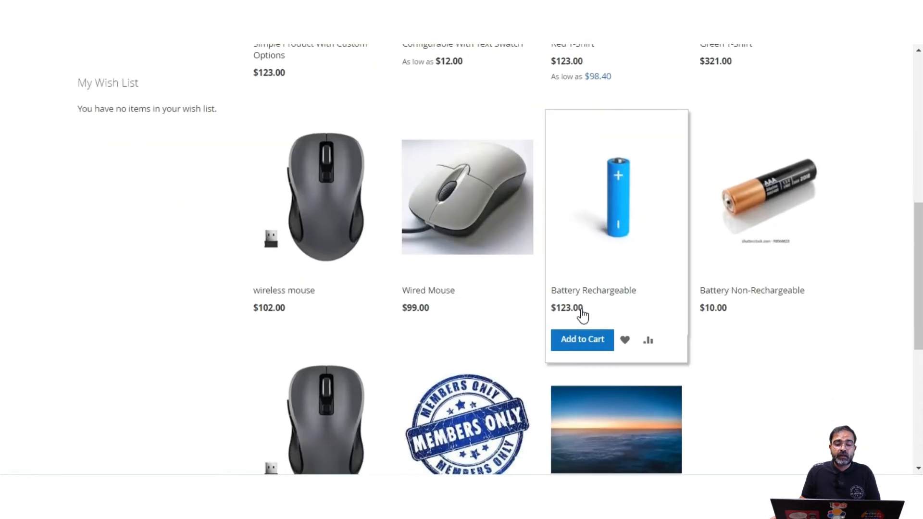
pyautogui.scroll(-1, 593, 291)
pyautogui.scroll(11, 593, 290)
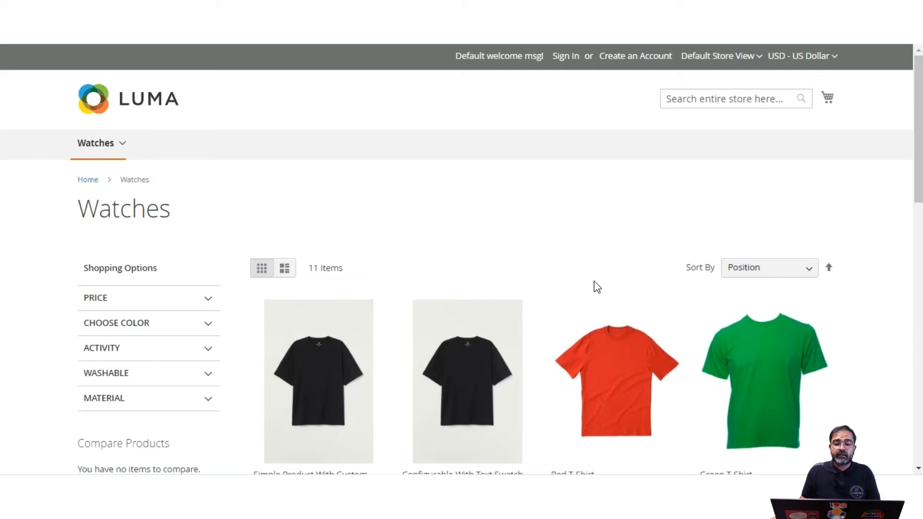
# Switch the storefront currency to EUR - Euro and review the product prices in the Watches category
pyautogui.click(833, 58)
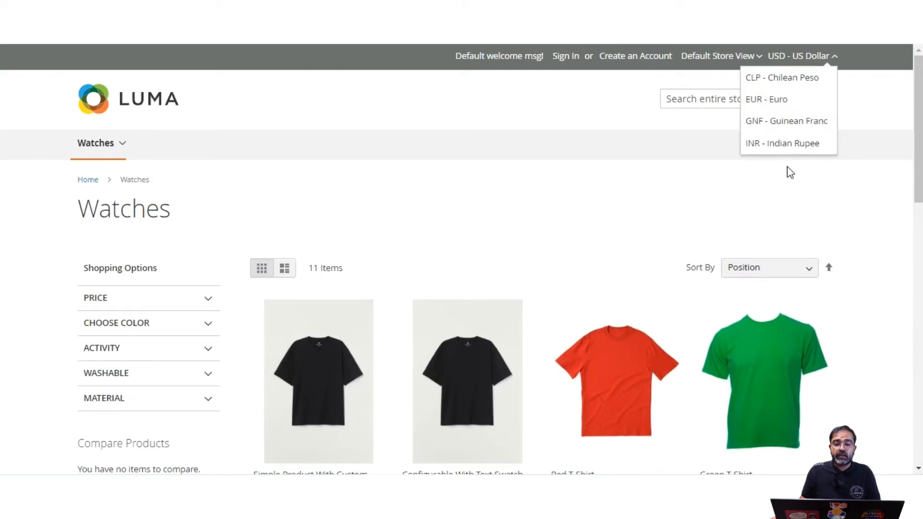
pyautogui.click(794, 99)
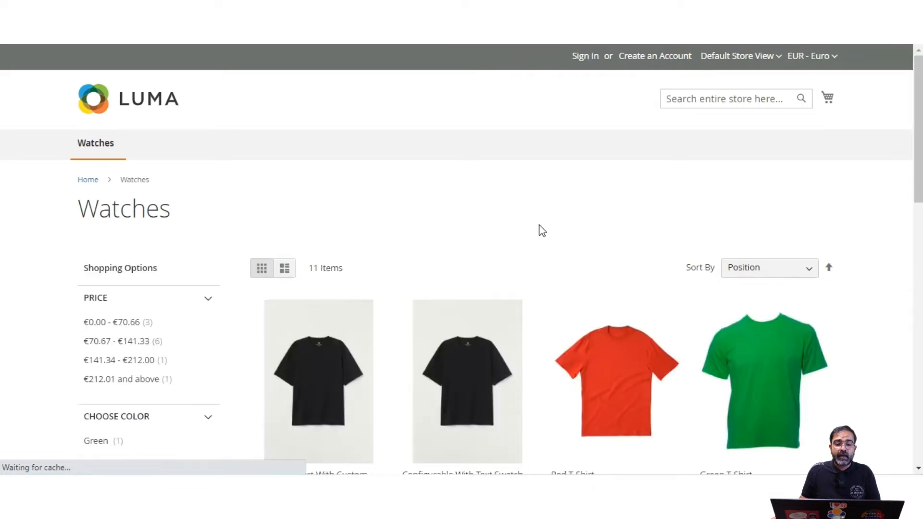
pyautogui.scroll(-5, 913, 192)
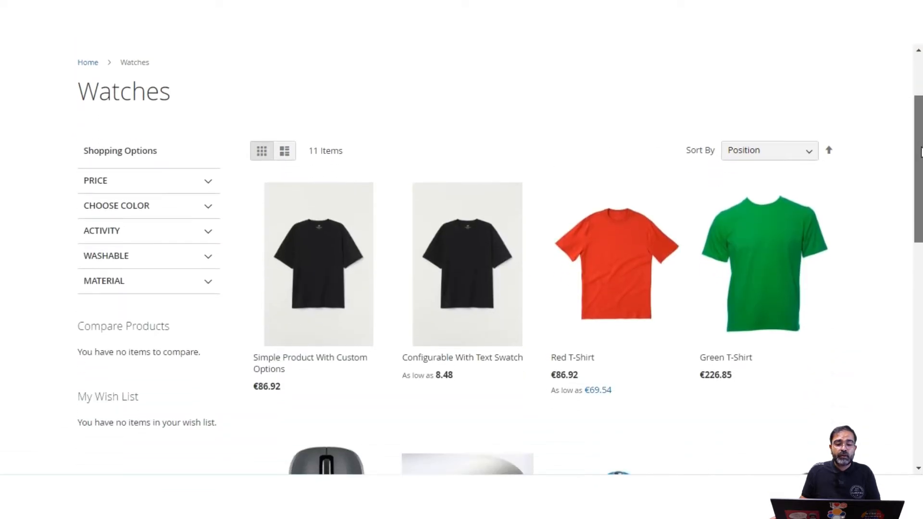
pyautogui.scroll(-3, 913, 192)
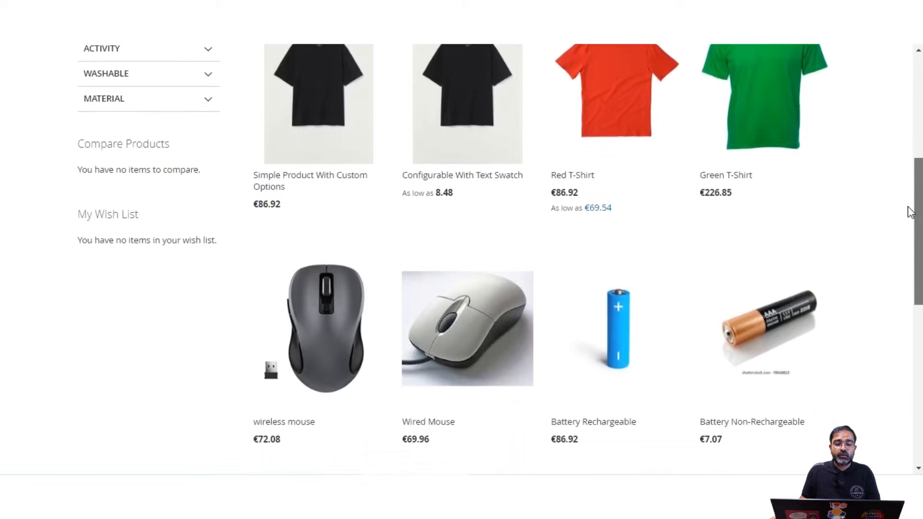
pyautogui.scroll(-5, 906, 233)
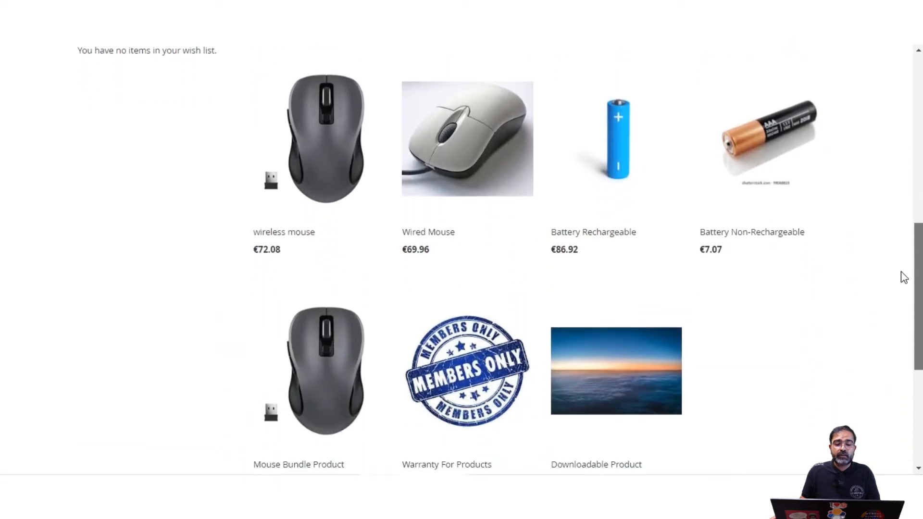
pyautogui.scroll(-2, 901, 317)
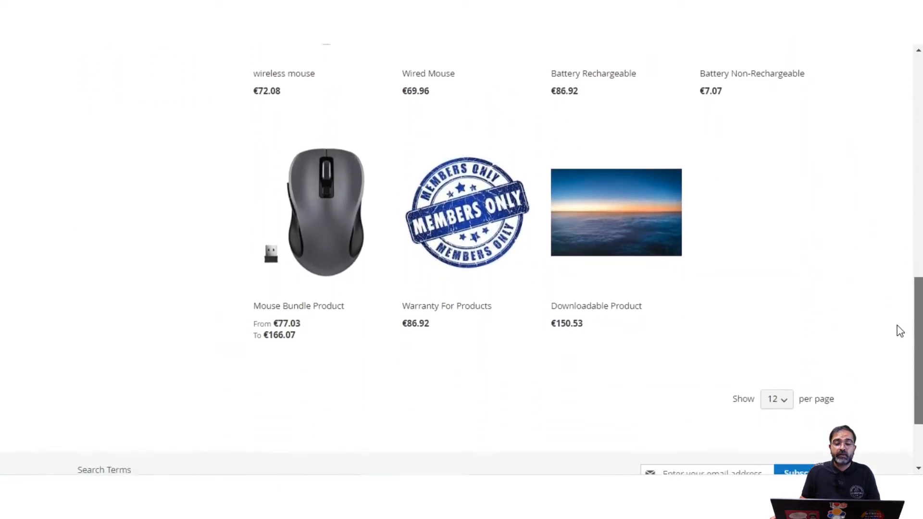
pyautogui.scroll(12, 902, 336)
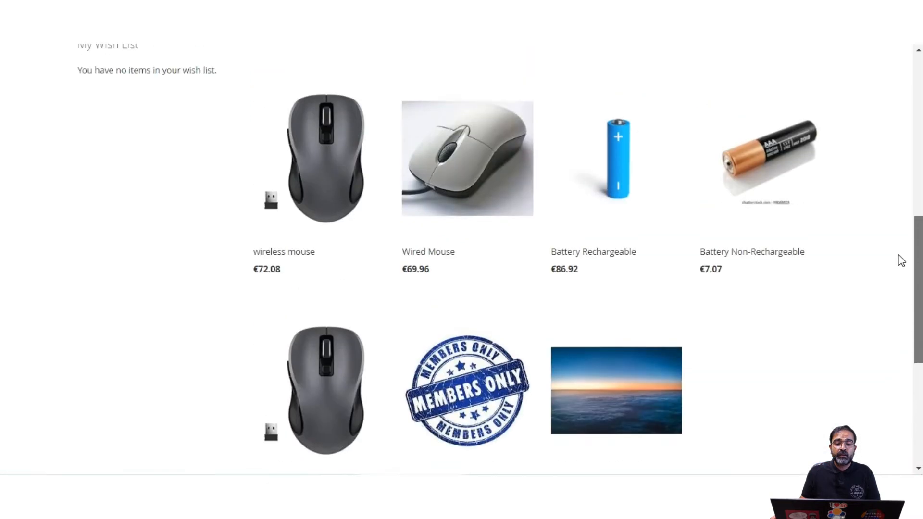
pyautogui.scroll(2, 897, 121)
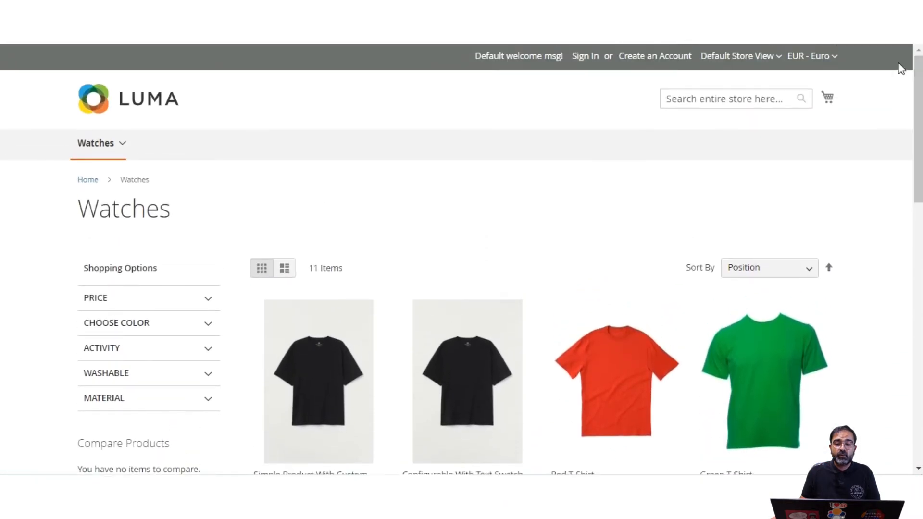
# Switch the storefront currency to INR - Indian Rupee and review the listed product prices
pyautogui.click(827, 57)
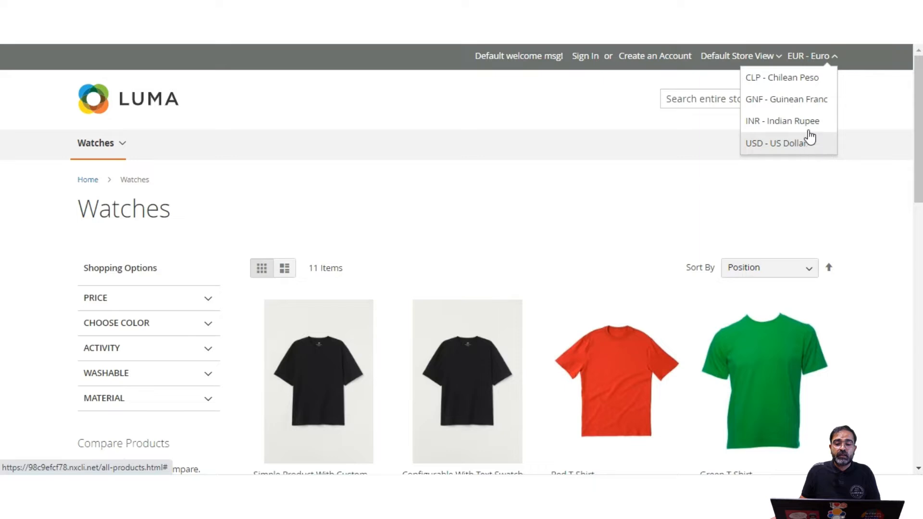
pyautogui.click(808, 121)
pyautogui.moveTo(918, 126); pyautogui.dragTo(918, 155)
pyautogui.moveTo(920, 102); pyautogui.dragTo(920, 199)
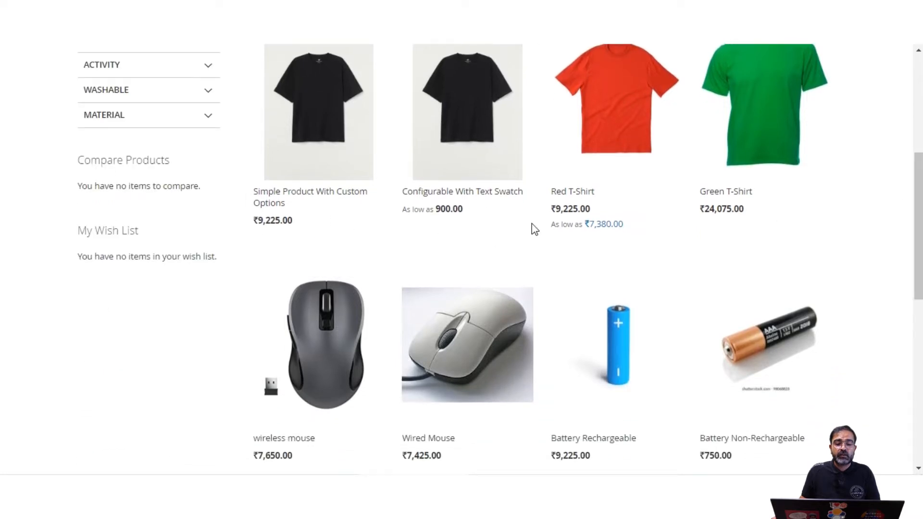
pyautogui.scroll(-7, 601, 233)
pyautogui.scroll(2, 603, 228)
pyautogui.scroll(10, 603, 237)
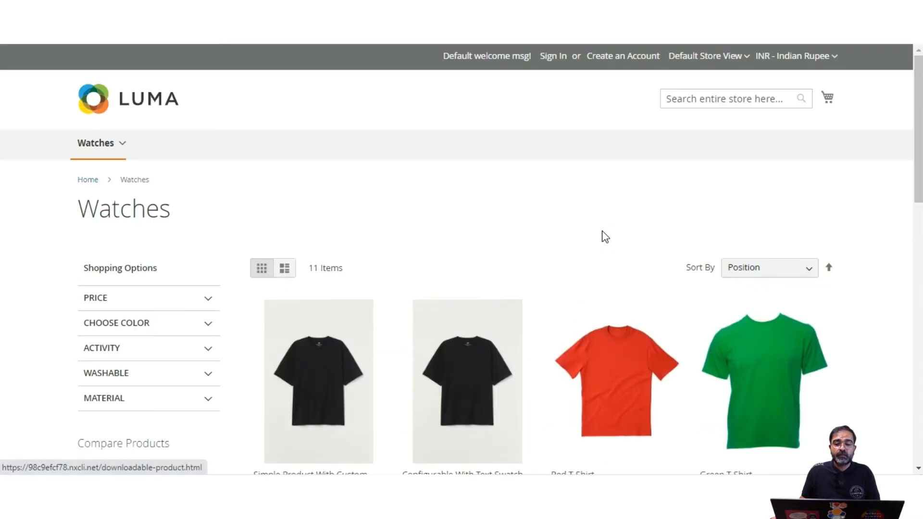
# Switch the storefront currency to CLP - Chilean Peso and review the listed product prices
pyautogui.click(816, 61)
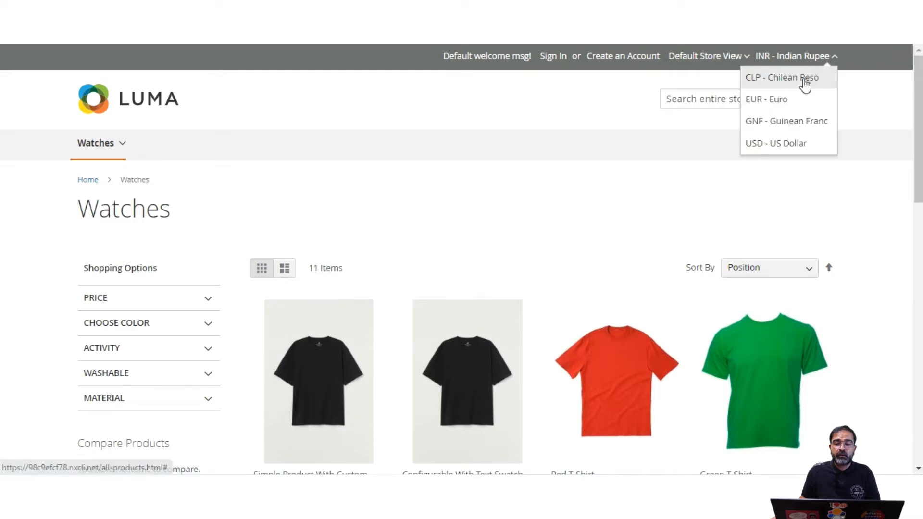
pyautogui.click(812, 77)
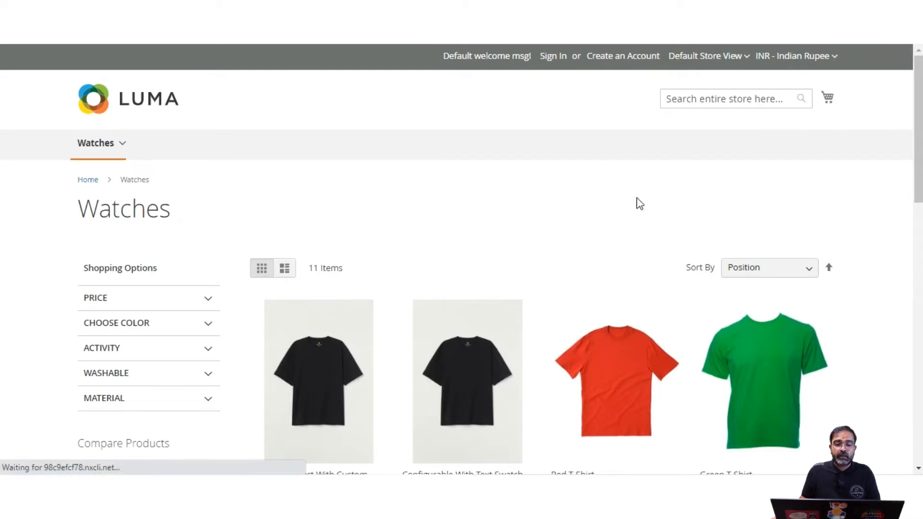
pyautogui.scroll(-5, 636, 202)
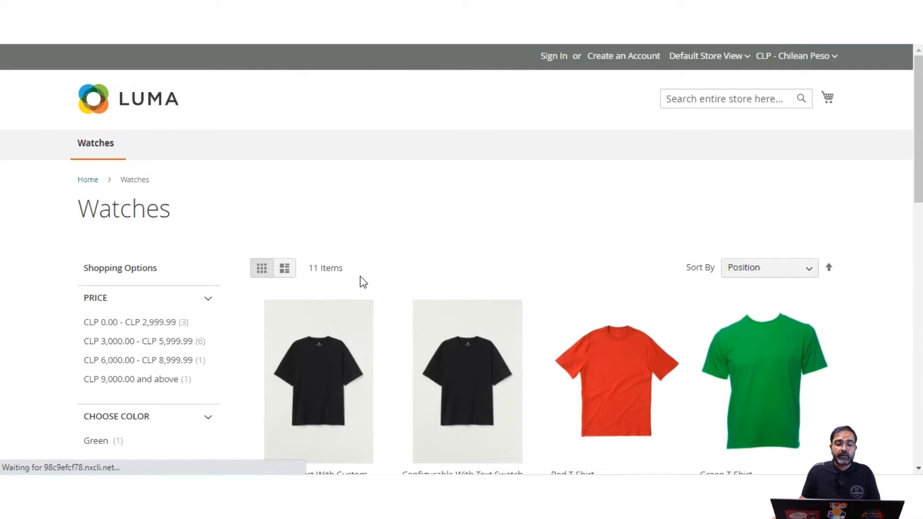
pyautogui.scroll(-4, 362, 283)
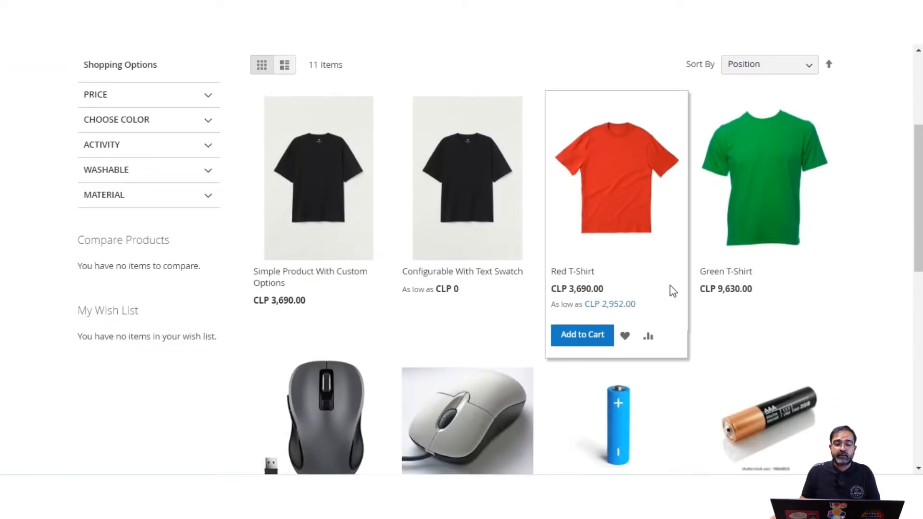
pyautogui.moveTo(918, 210); pyautogui.dragTo(912, 103)
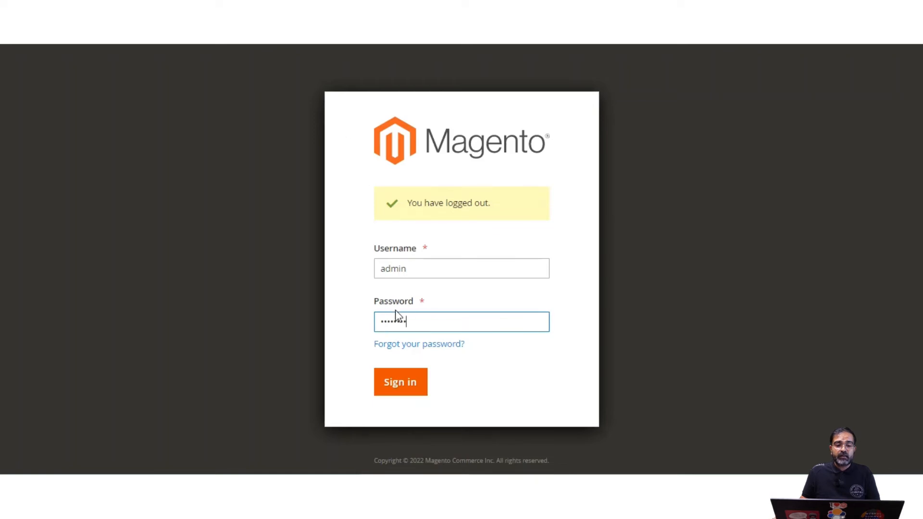
# Switch to the Magento admin, sign in with the filled-in credentials, and open the store Configuration page
pyautogui.click(402, 389)
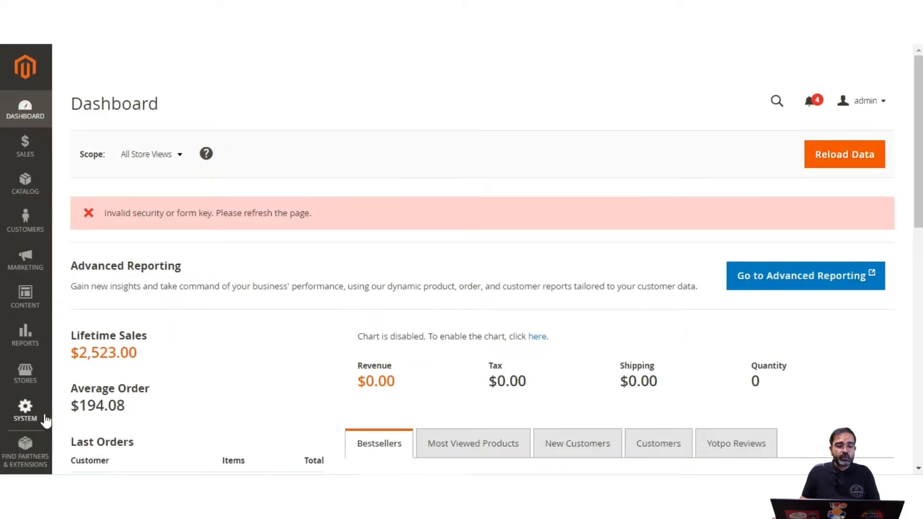
pyautogui.click(33, 380)
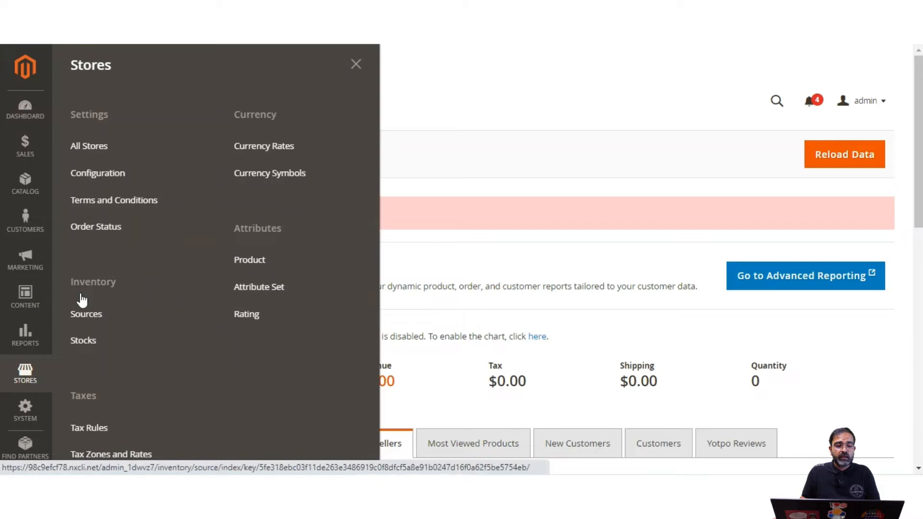
pyautogui.click(126, 184)
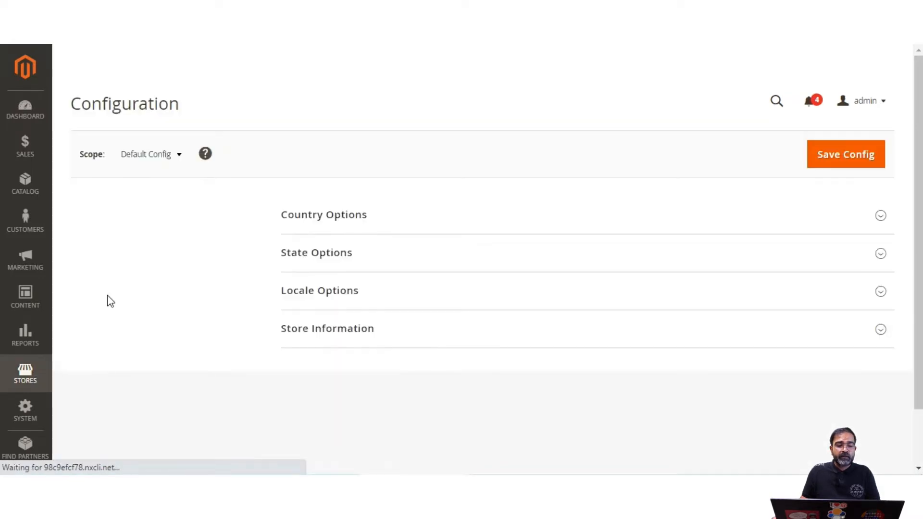
# Recheck the currency choices on the storefront, and dismiss the browser's password warning over the admin page
pyautogui.click(29, 380)
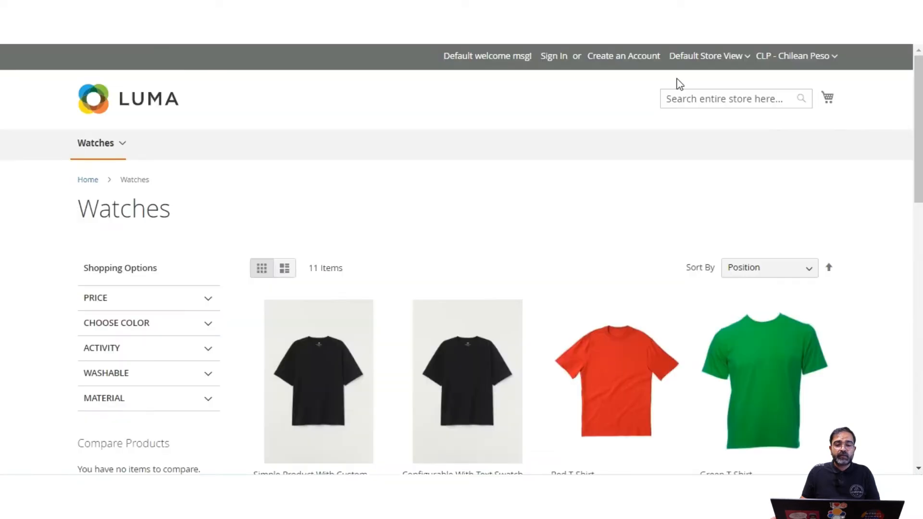
pyautogui.click(832, 62)
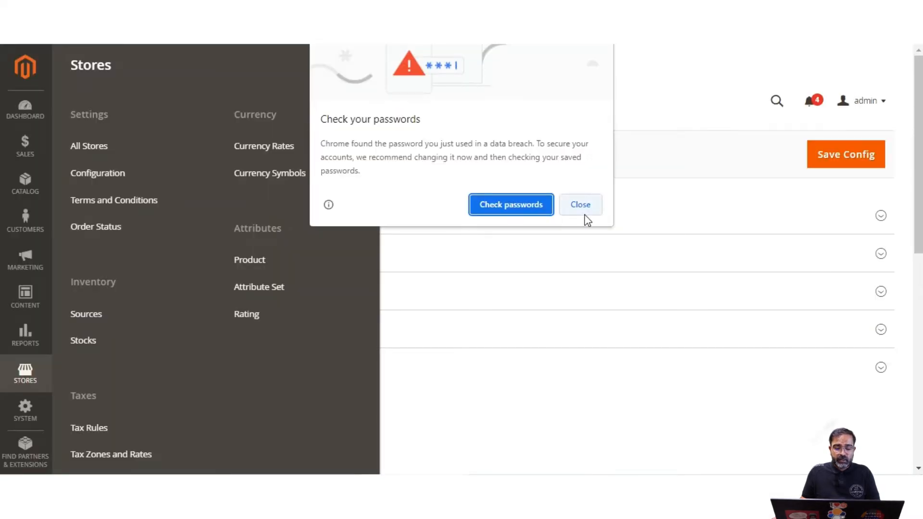
pyautogui.click(582, 204)
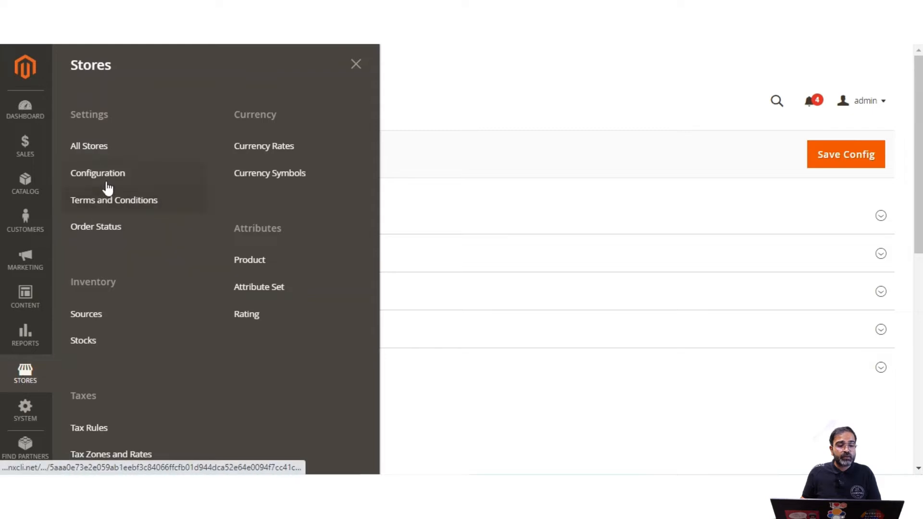
pyautogui.click(480, 109)
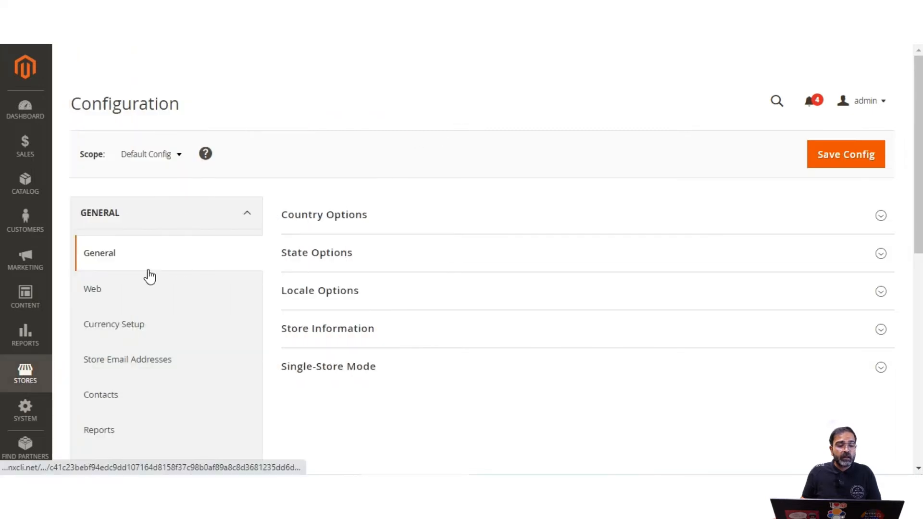
# Open the Currency Setup section of the General store configuration
pyautogui.scroll(-2, 131, 235)
pyautogui.scroll(-3, 133, 238)
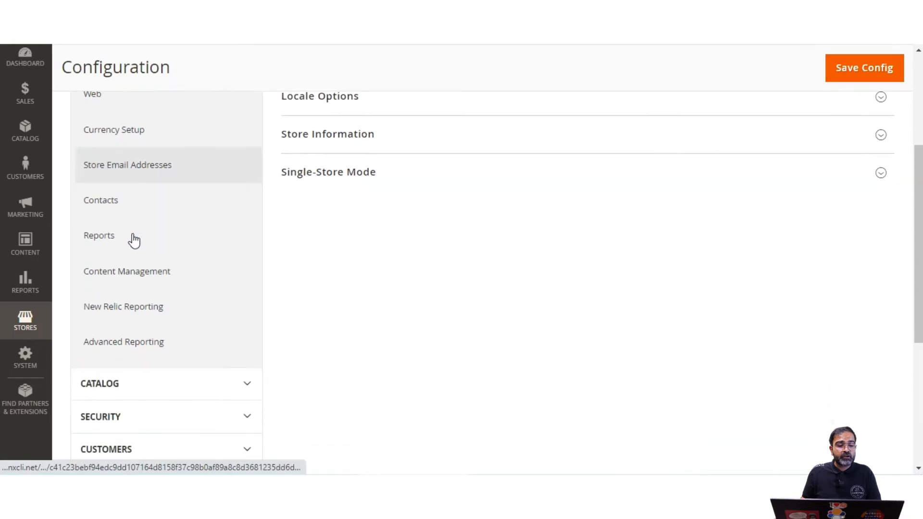
pyautogui.scroll(2, 132, 240)
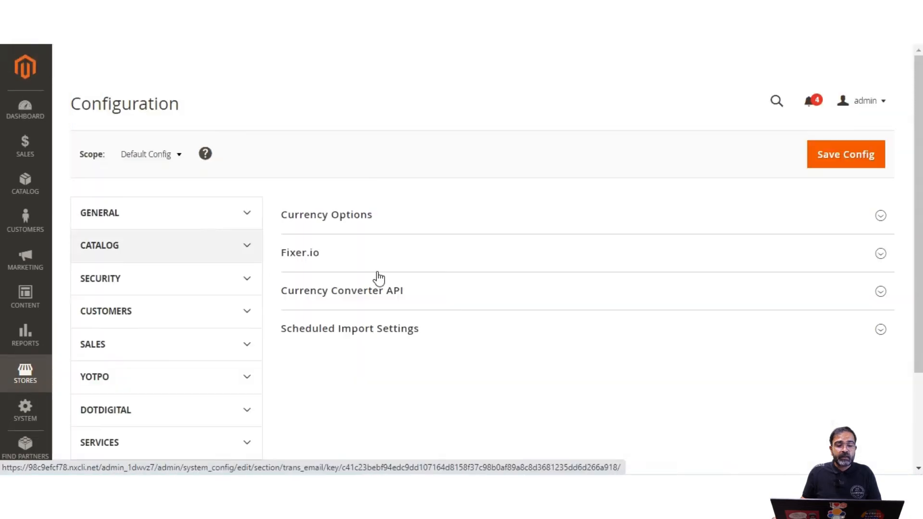
# Collapse the Currency Setup groups, and expand Fixer.io and Currency Converter API to examine their API key and timeout settings
pyautogui.click(326, 219)
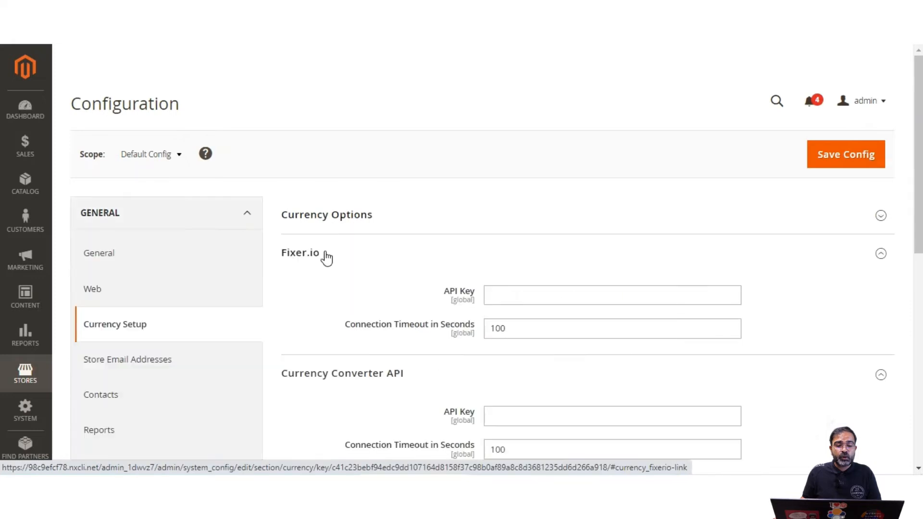
pyautogui.click(326, 254)
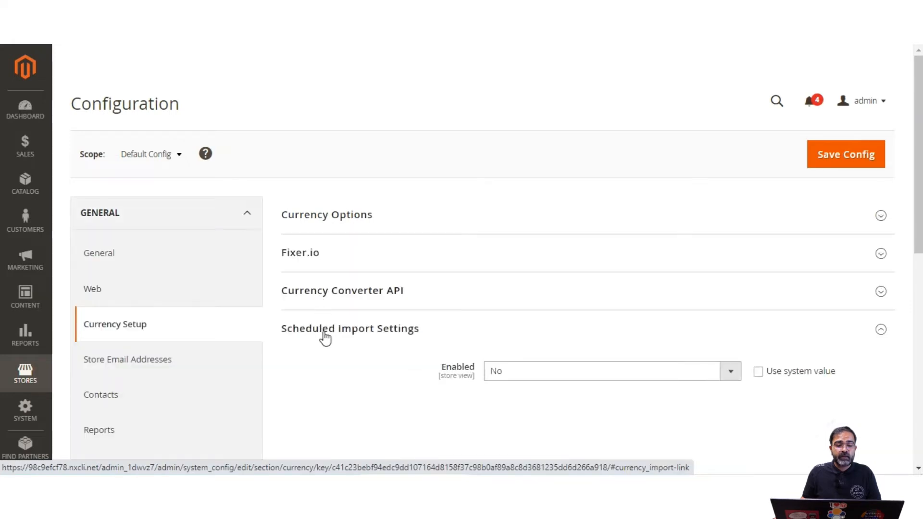
pyautogui.click(324, 336)
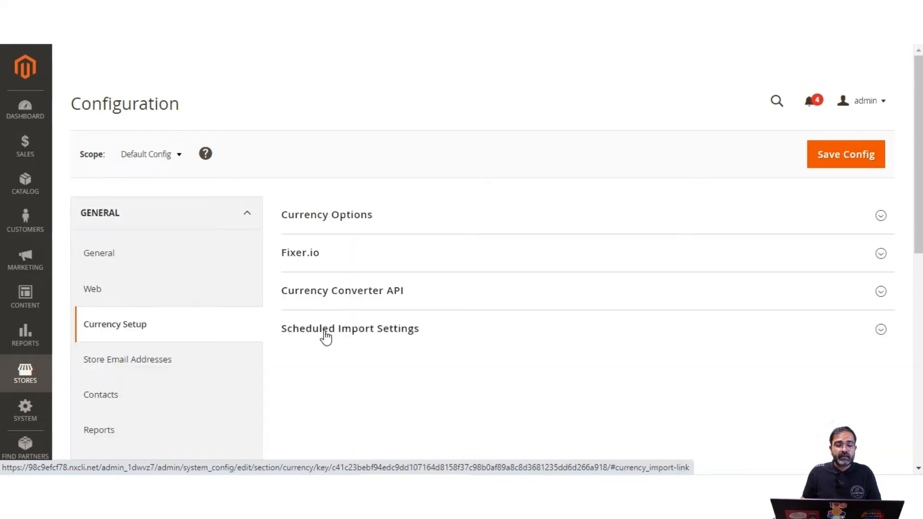
pyautogui.click(319, 262)
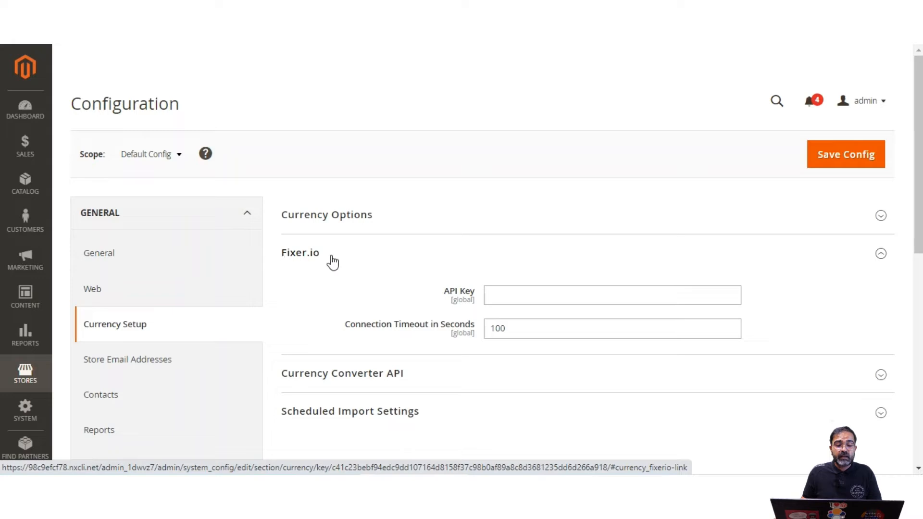
pyautogui.click(333, 375)
pyautogui.scroll(-1, 334, 377)
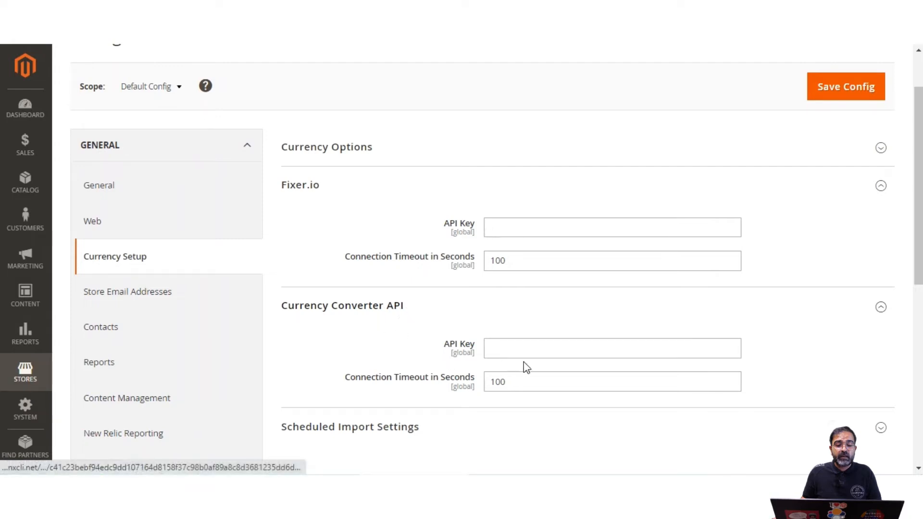
pyautogui.scroll(-2, 480, 332)
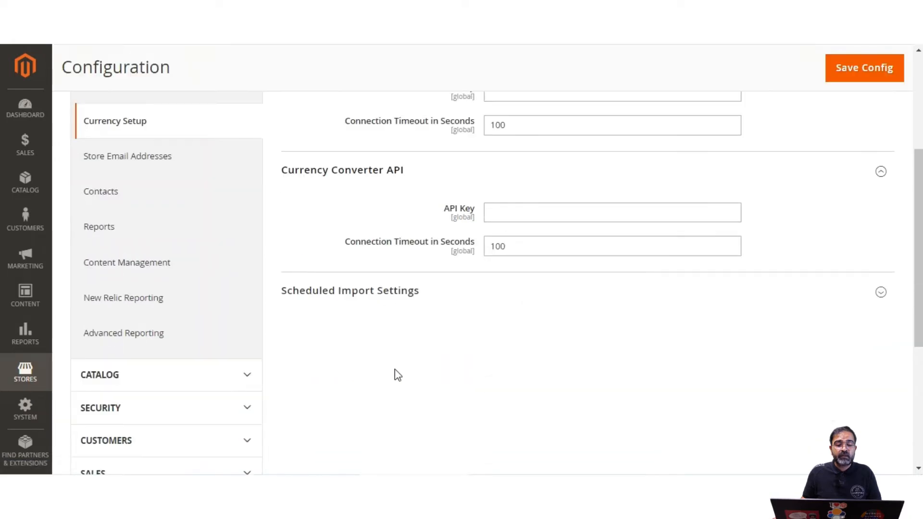
# Set Enabled to Yes under Scheduled Import Settings and check the import service choices, keeping Fixer.io
pyautogui.click(363, 296)
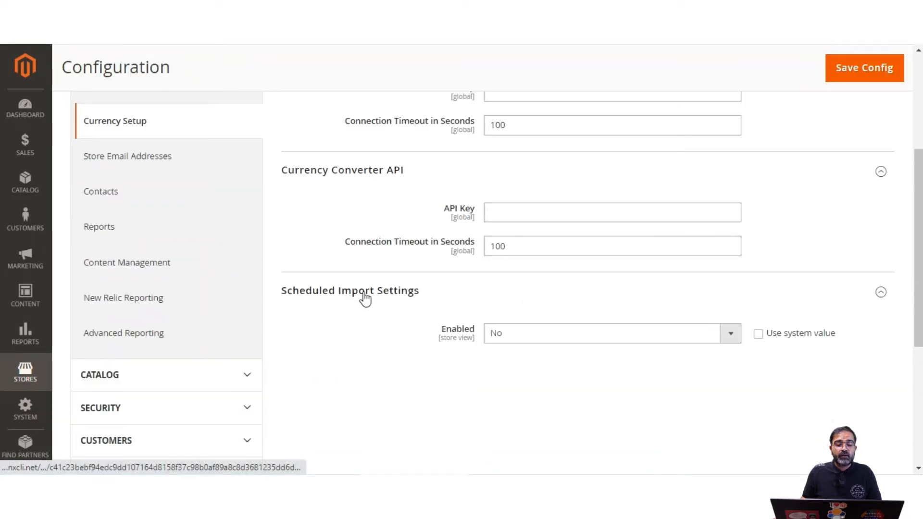
pyautogui.click(530, 337)
pyautogui.click(528, 353)
pyautogui.scroll(-2, 528, 359)
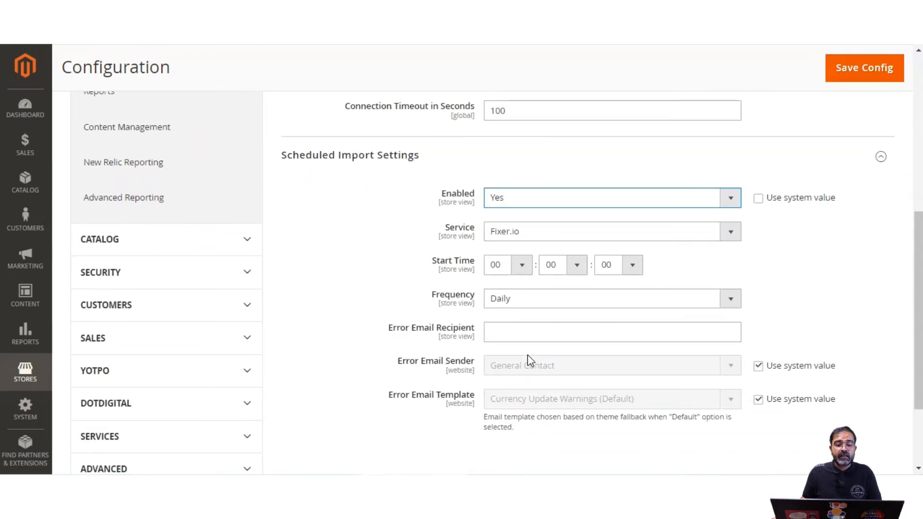
pyautogui.click(537, 233)
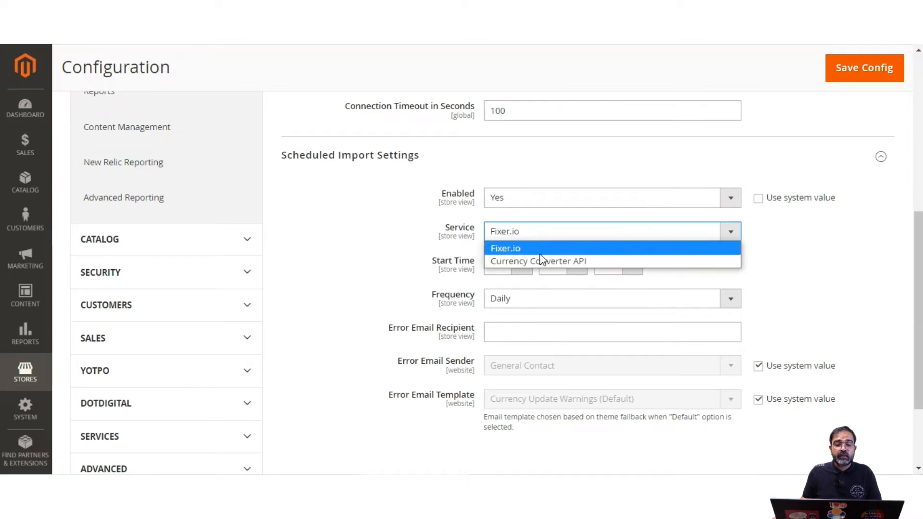
pyautogui.click(382, 266)
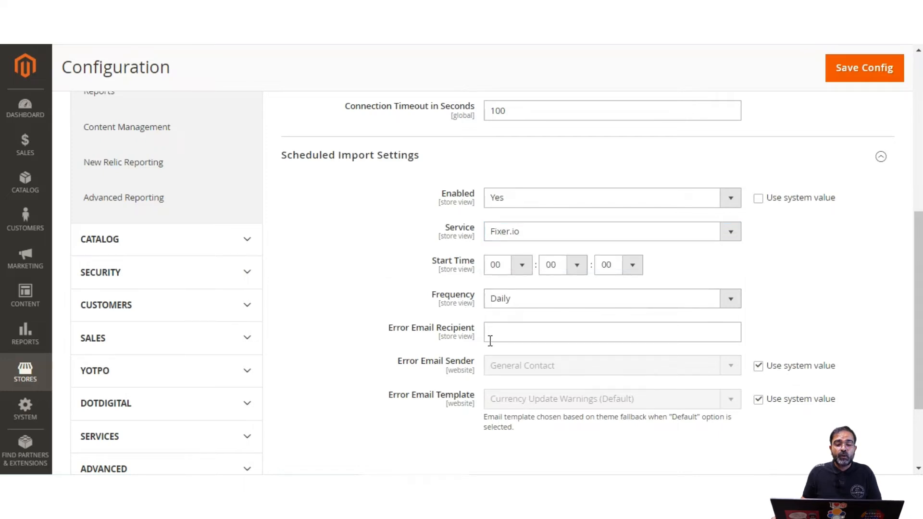
# Expand the Currency Options group and look through its settings
pyautogui.scroll(3, 466, 319)
pyautogui.scroll(5, 466, 320)
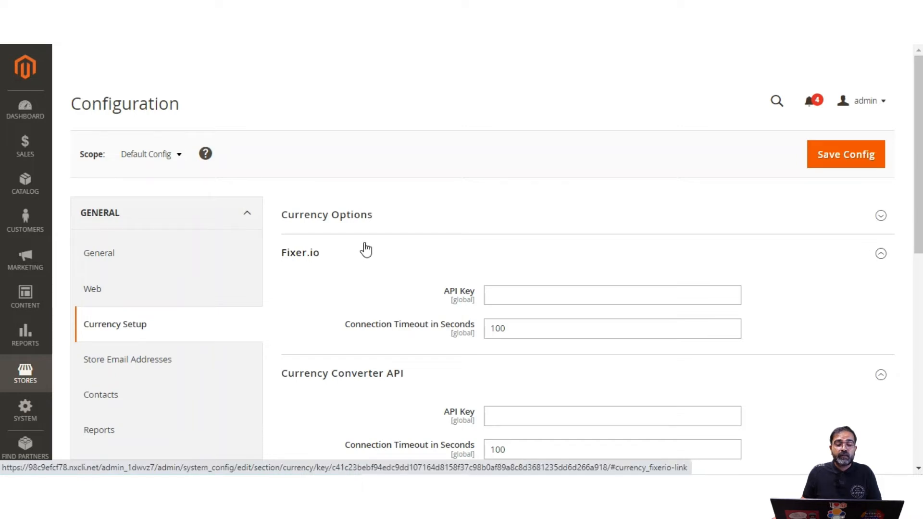
pyautogui.click(339, 220)
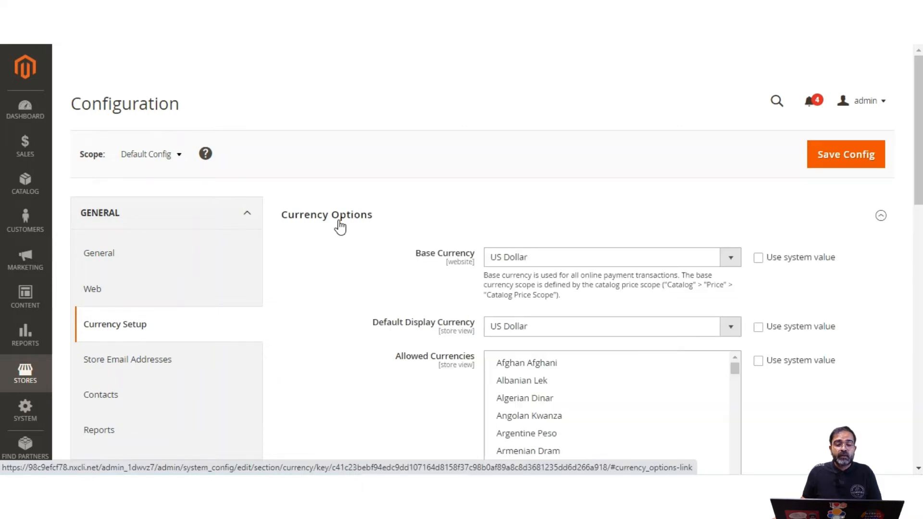
pyautogui.scroll(-3, 514, 325)
pyautogui.scroll(-6, 521, 329)
pyautogui.scroll(9, 521, 327)
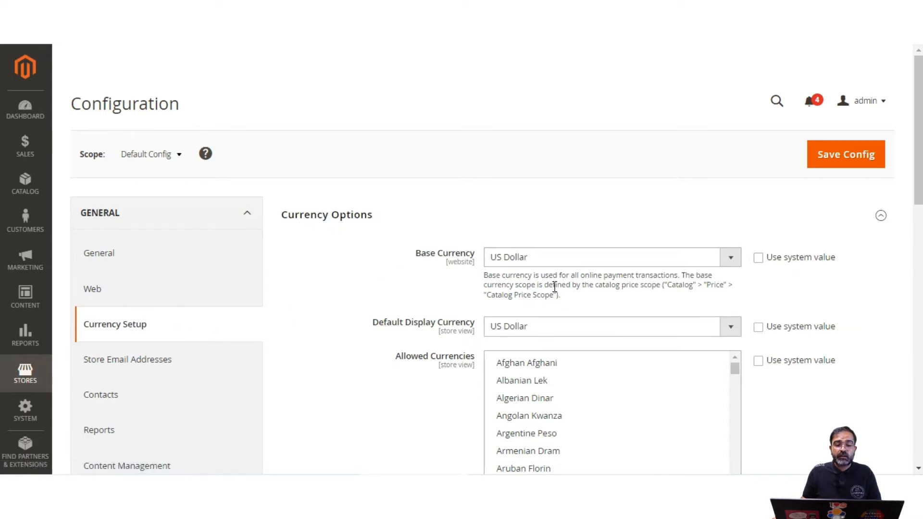
# Check the available Base Currency choices, keeping US Dollar selected
pyautogui.click(417, 256)
pyautogui.tripleClick(473, 255)
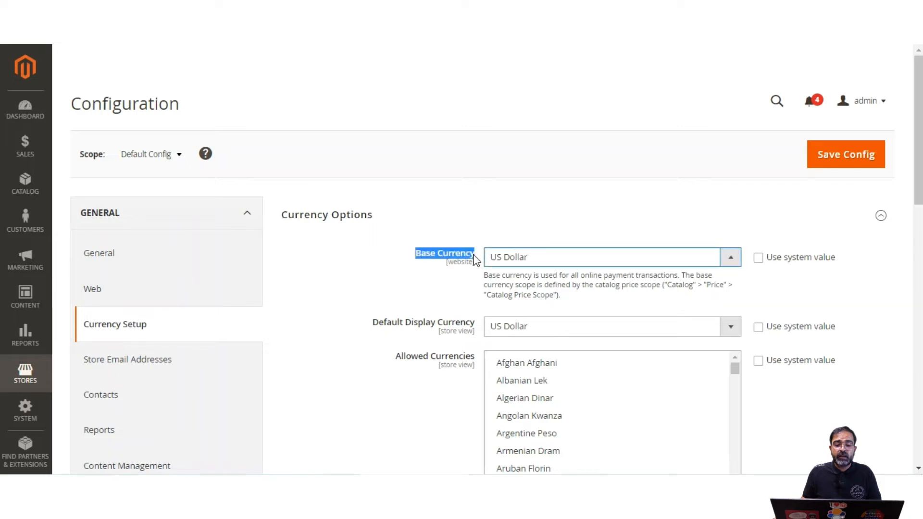
pyautogui.click(598, 266)
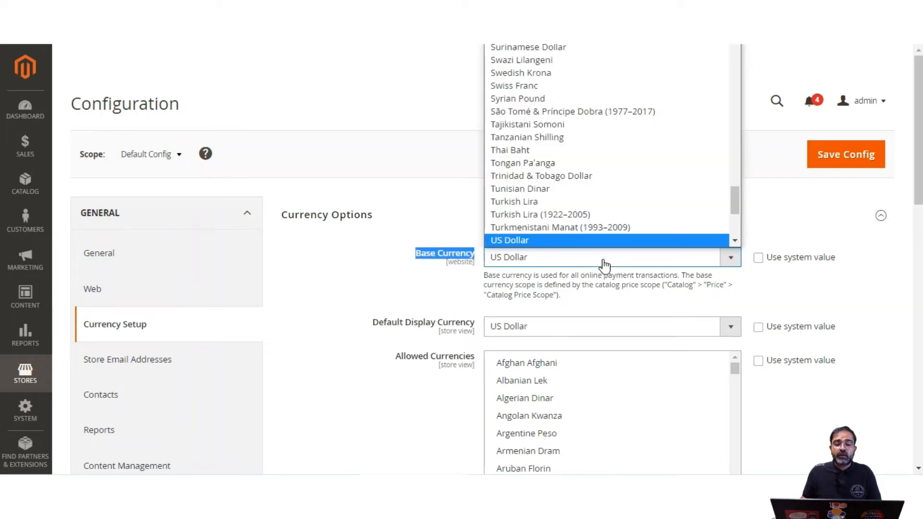
pyautogui.click(464, 275)
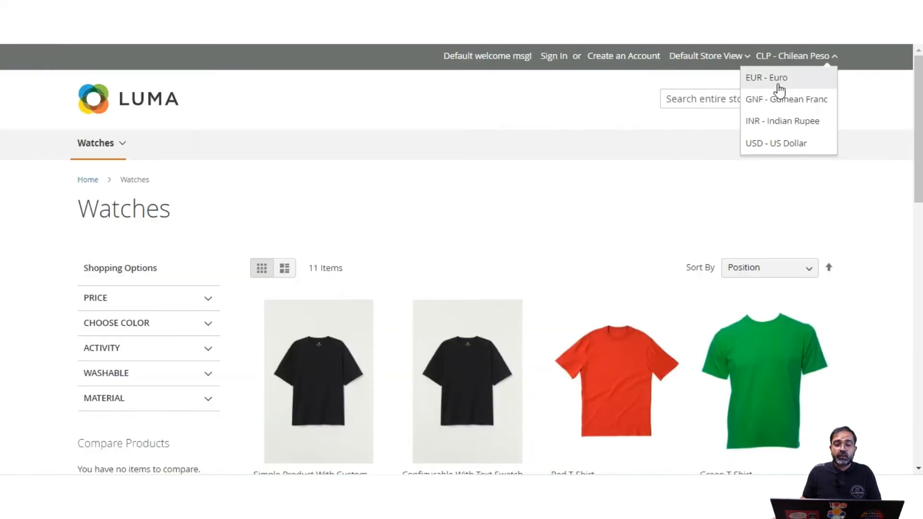
# On the storefront, switch the currency to USD - US Dollar and review the Watches product prices
pyautogui.click(763, 144)
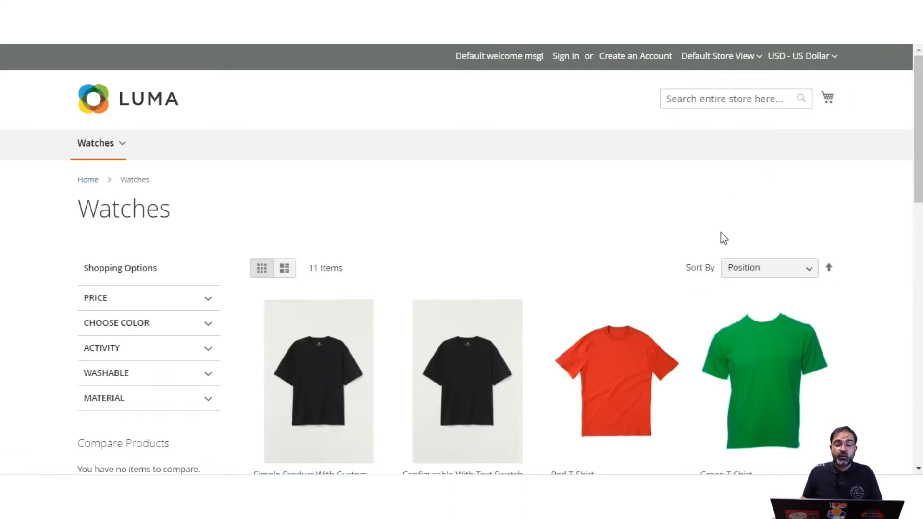
pyautogui.scroll(-4, 719, 236)
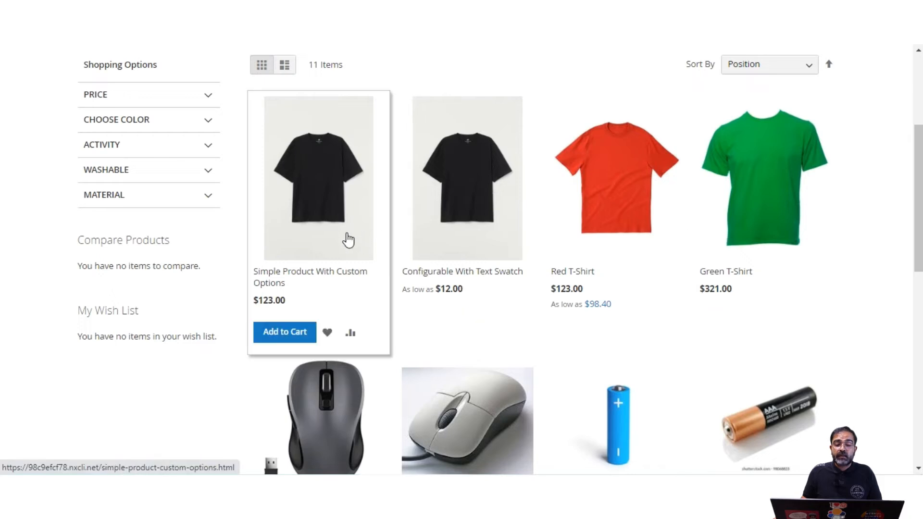
pyautogui.scroll(-1, 623, 253)
pyautogui.scroll(5, 403, 200)
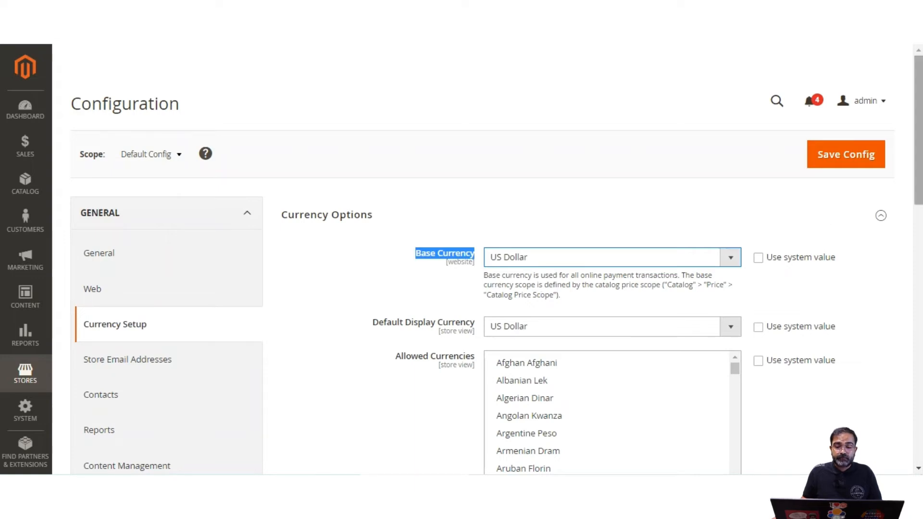
# Examine the Default Display Currency setting alongside the storefront prices and the Base Currency setting in the admin
pyautogui.scroll(-2, 615, 288)
pyautogui.moveTo(378, 214); pyautogui.dragTo(475, 214)
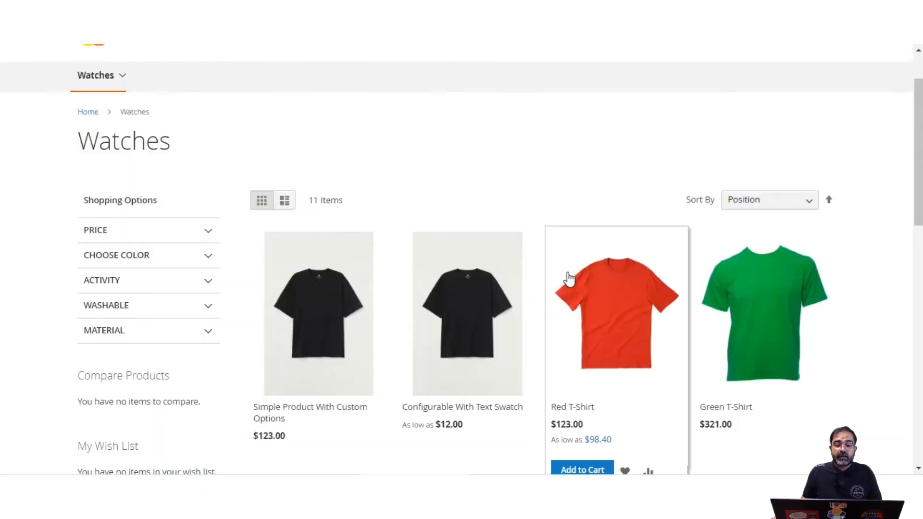
pyautogui.scroll(-3, 403, 309)
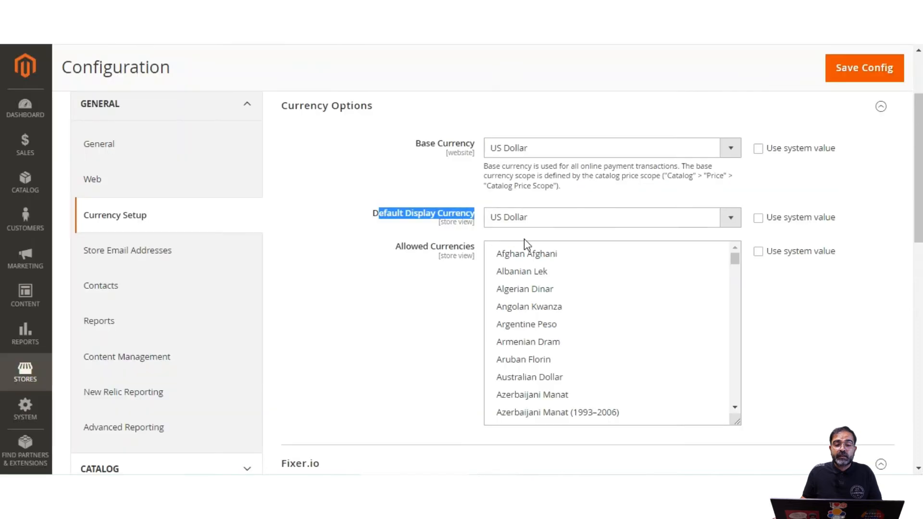
pyautogui.click(552, 220)
pyautogui.click(552, 221)
pyautogui.scroll(-1, 557, 197)
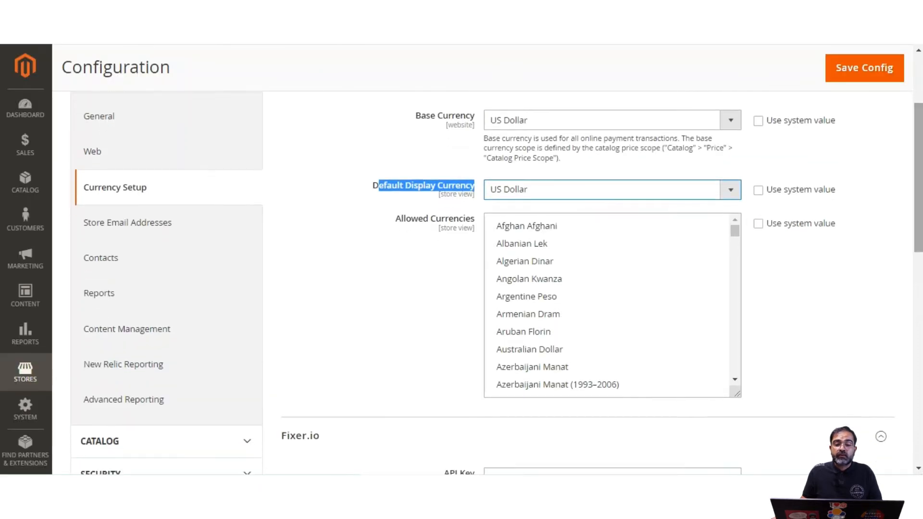
pyautogui.moveTo(416, 117); pyautogui.dragTo(476, 121)
pyautogui.moveTo(373, 187); pyautogui.dragTo(477, 187)
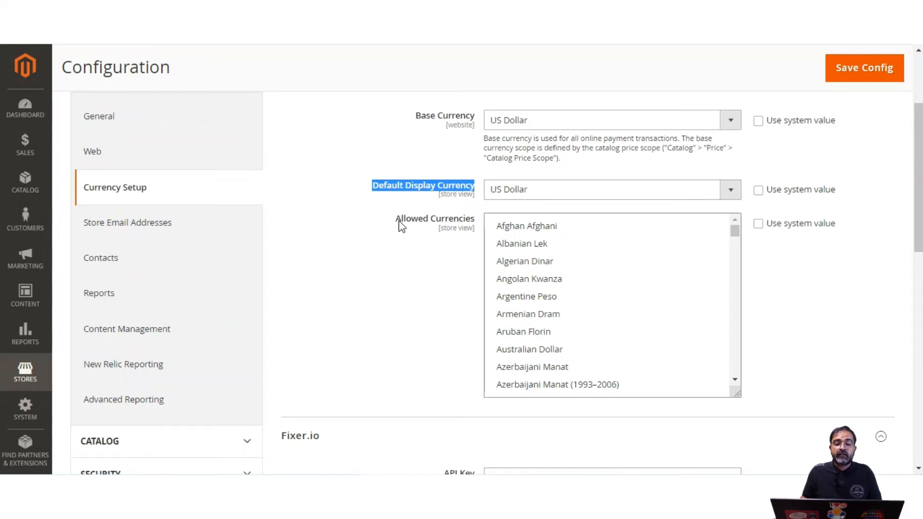
# Add Gambian Dalasi and Gibraltar Pound to the Allowed Currencies selection, keeping the currencies already chosen
pyautogui.moveTo(401, 221); pyautogui.dragTo(475, 220)
pyautogui.moveTo(735, 230); pyautogui.dragTo(737, 363)
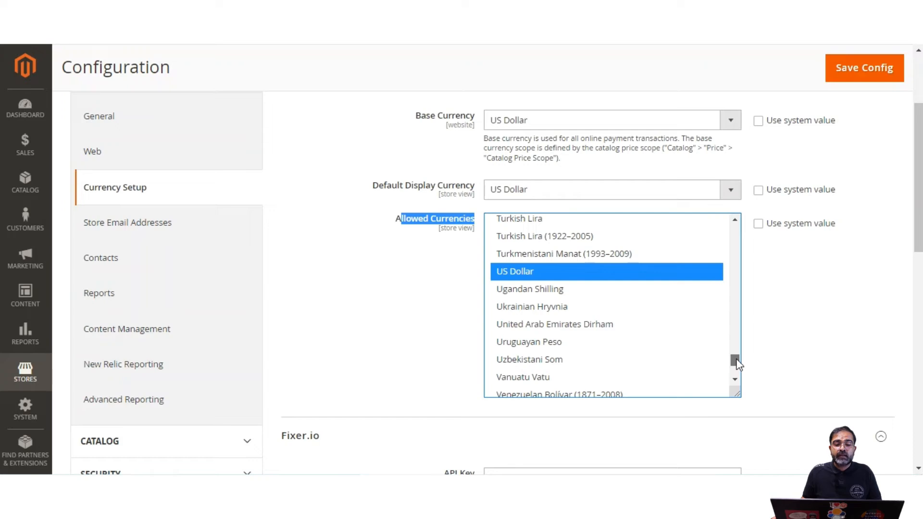
pyautogui.moveTo(738, 364); pyautogui.dragTo(737, 274)
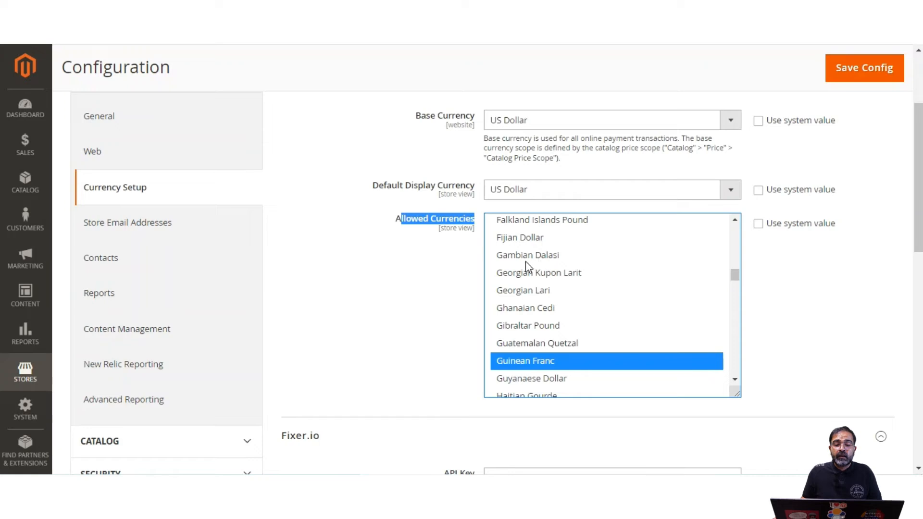
pyautogui.keyDown('ctrl'); pyautogui.click(538, 259); pyautogui.keyUp('ctrl')
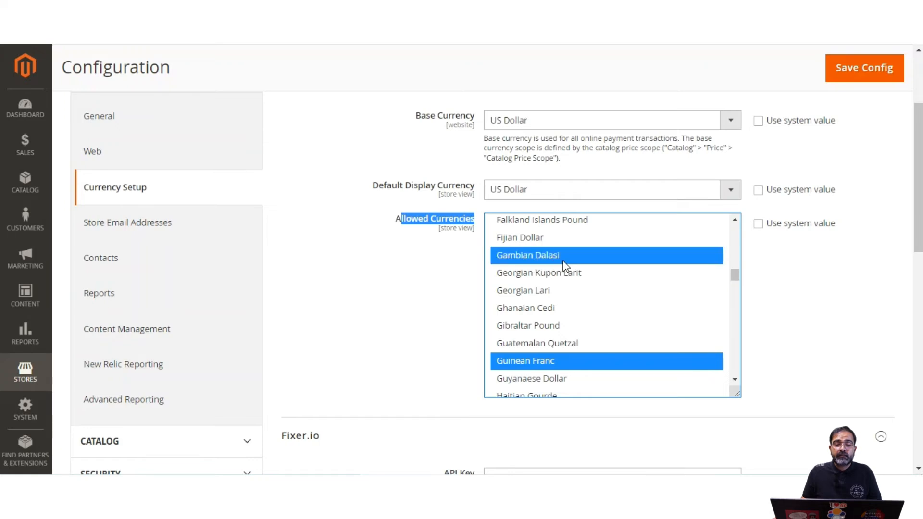
pyautogui.keyDown('ctrl'); pyautogui.click(535, 327); pyautogui.keyUp('ctrl')
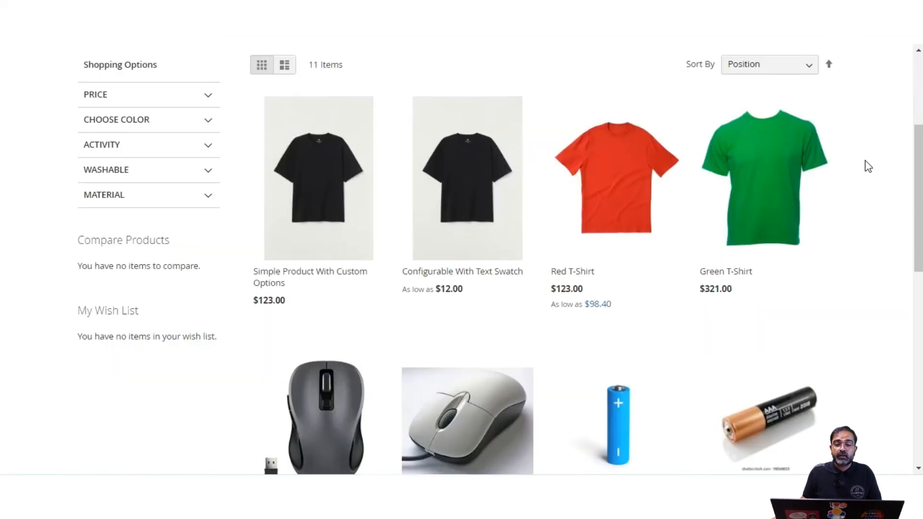
# Check the currency choices on the storefront, and save the Currency Setup configuration in the Magento admin
pyautogui.scroll(5, 917, 152)
pyautogui.click(835, 56)
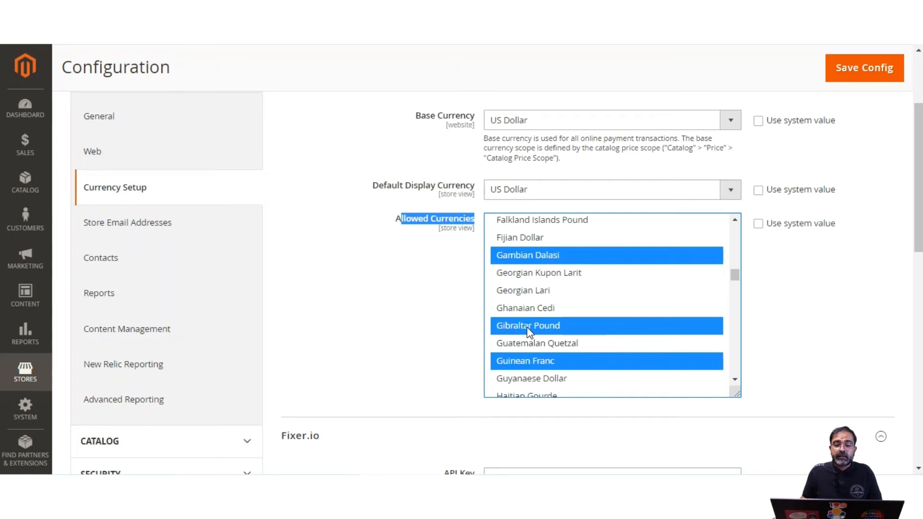
pyautogui.click(869, 77)
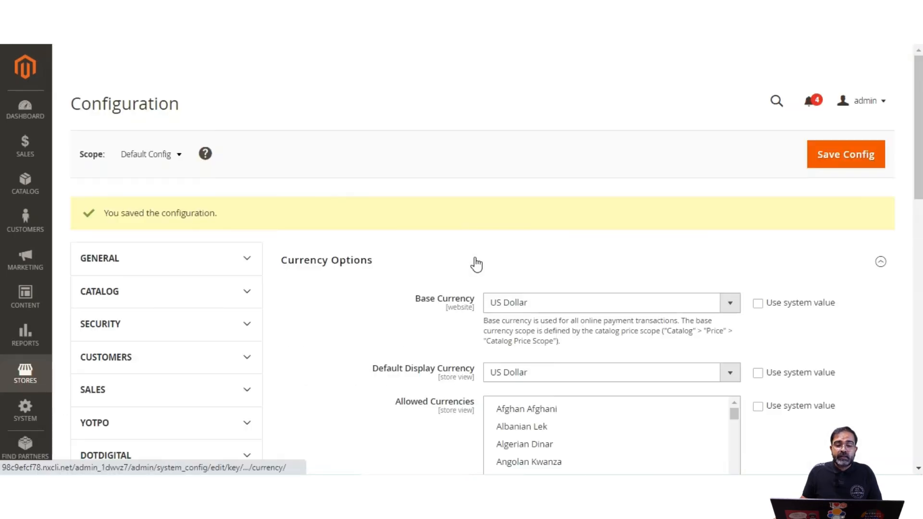
# Look through the saved Allowed Currencies list from US Dollar back to Euro to examine which currencies are selected
pyautogui.moveTo(734, 253); pyautogui.dragTo(731, 387)
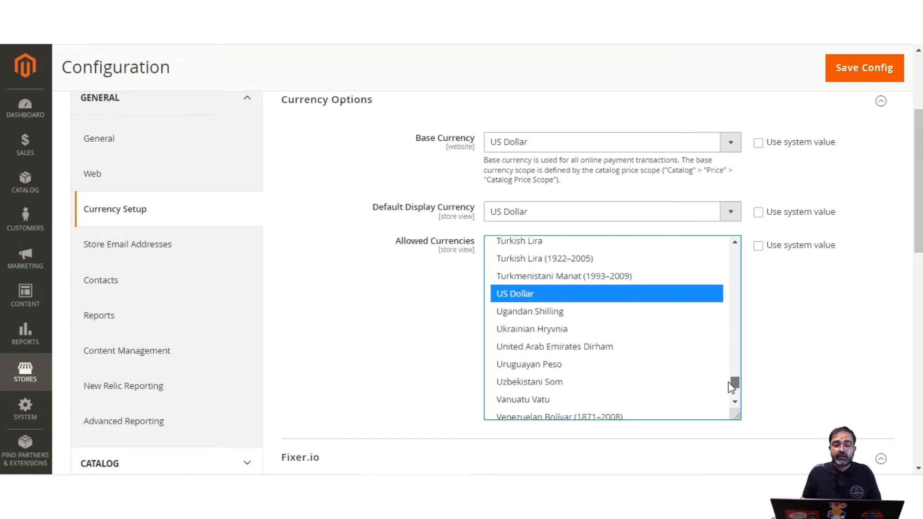
pyautogui.moveTo(731, 387)
pyautogui.mouseDown()
pyautogui.moveTo(730, 343)
pyautogui.moveTo(736, 384)
pyautogui.mouseUp()
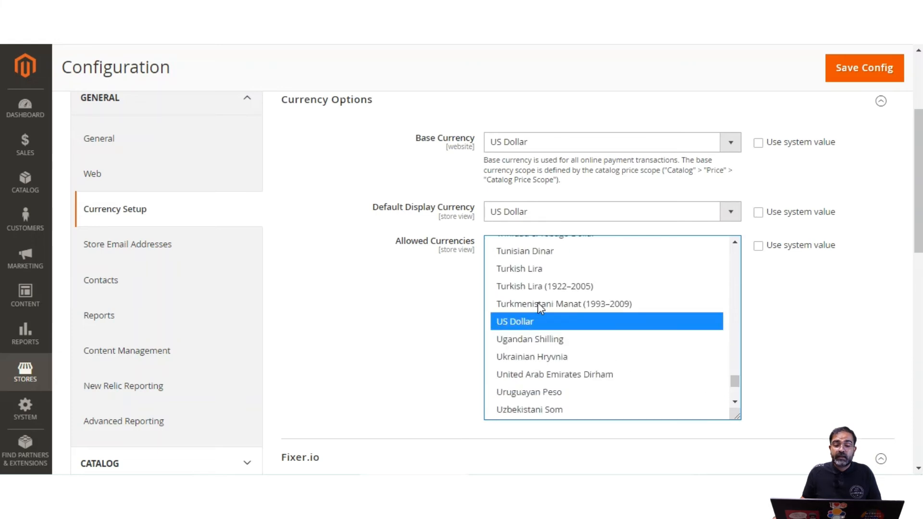
pyautogui.scroll(15, 571, 317)
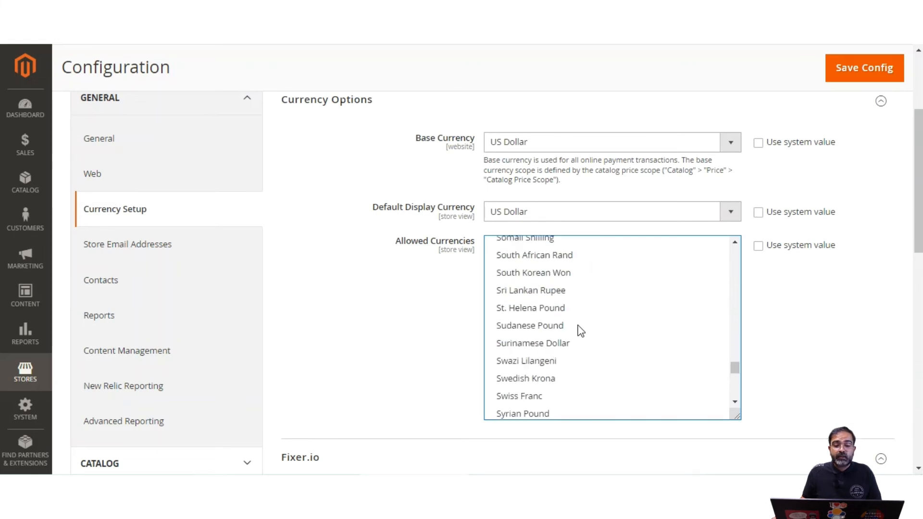
pyautogui.scroll(3, 583, 332)
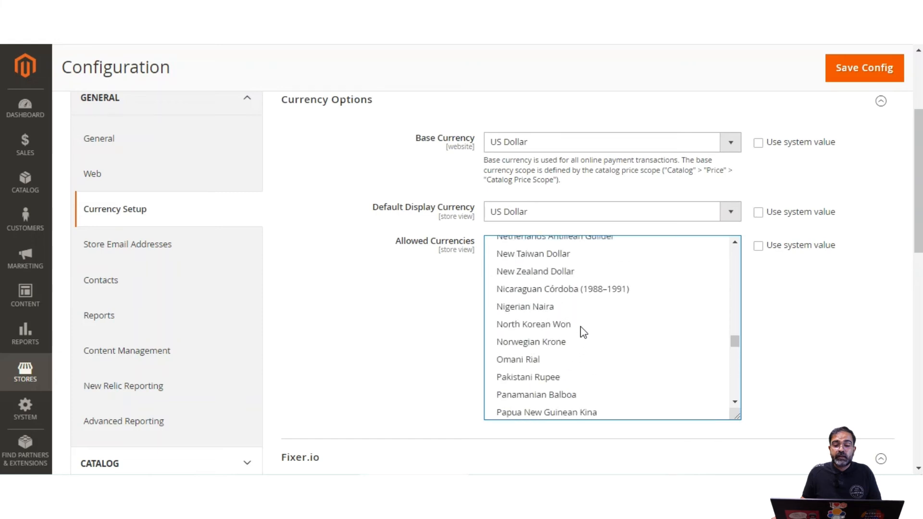
pyautogui.scroll(15, 583, 332)
pyautogui.scroll(2, 583, 332)
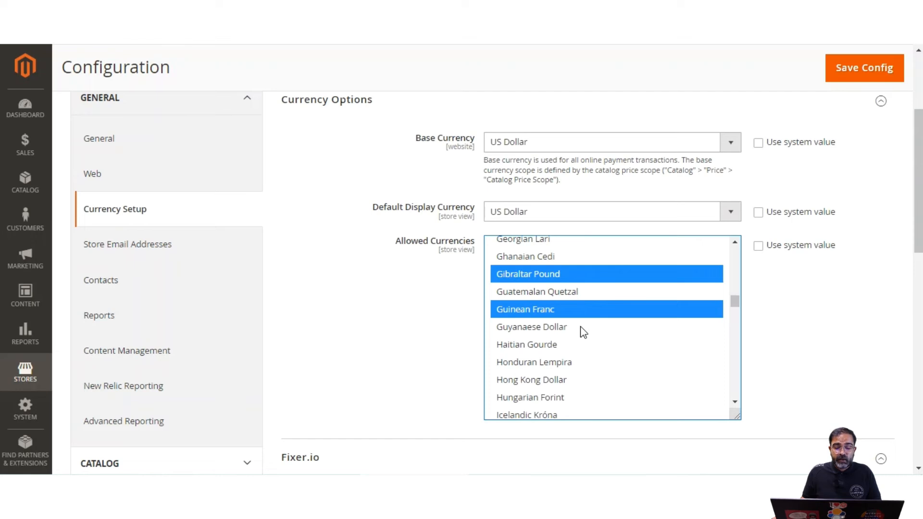
pyautogui.scroll(5, 582, 332)
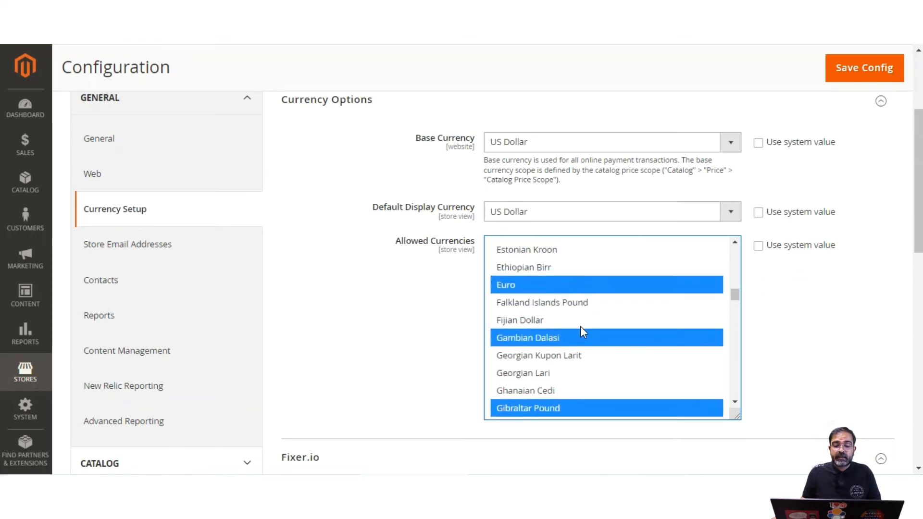
# Open the Currency Rates page of the admin and examine the USD rates for the GNF and INR currencies
pyautogui.scroll(1, 583, 326)
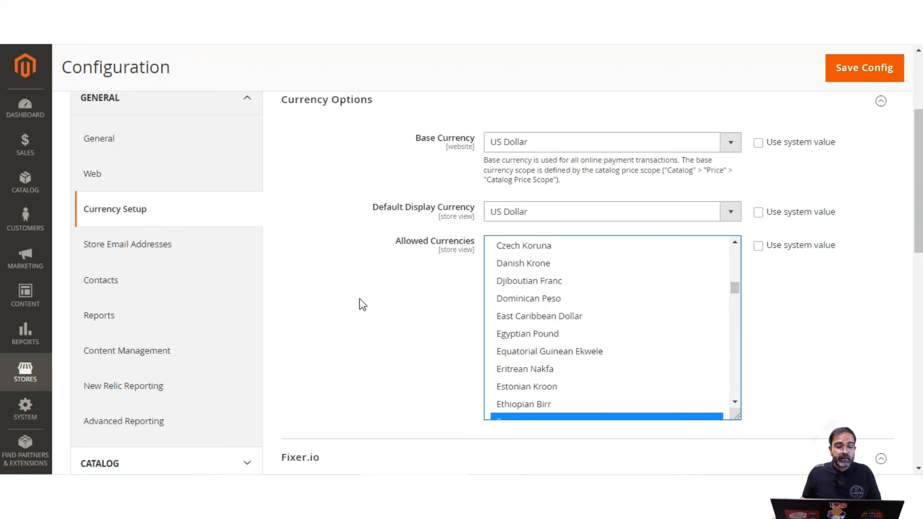
pyautogui.click(30, 380)
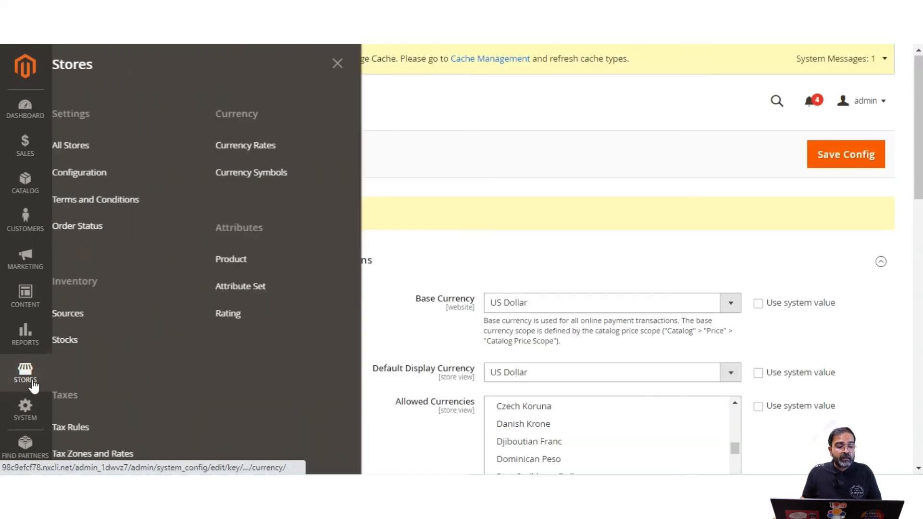
pyautogui.click(272, 154)
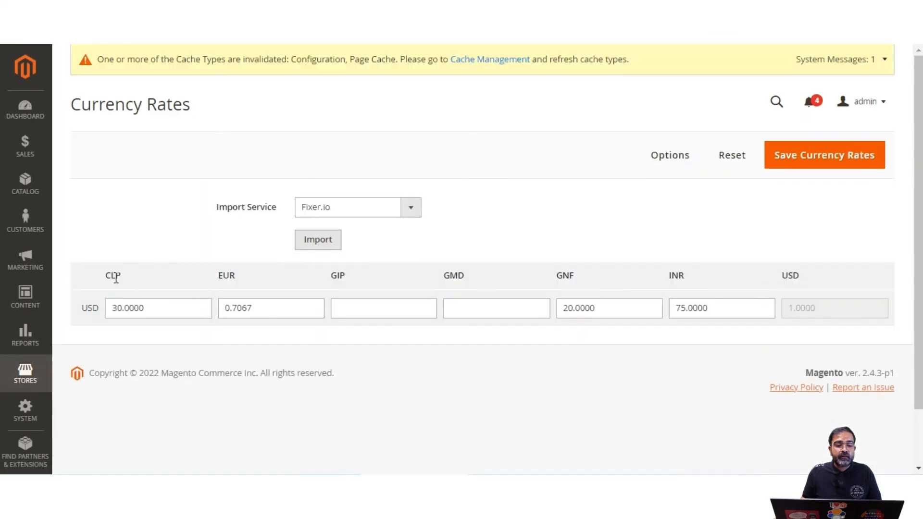
pyautogui.moveTo(559, 274); pyautogui.dragTo(581, 278)
pyautogui.moveTo(678, 275); pyautogui.dragTo(693, 281)
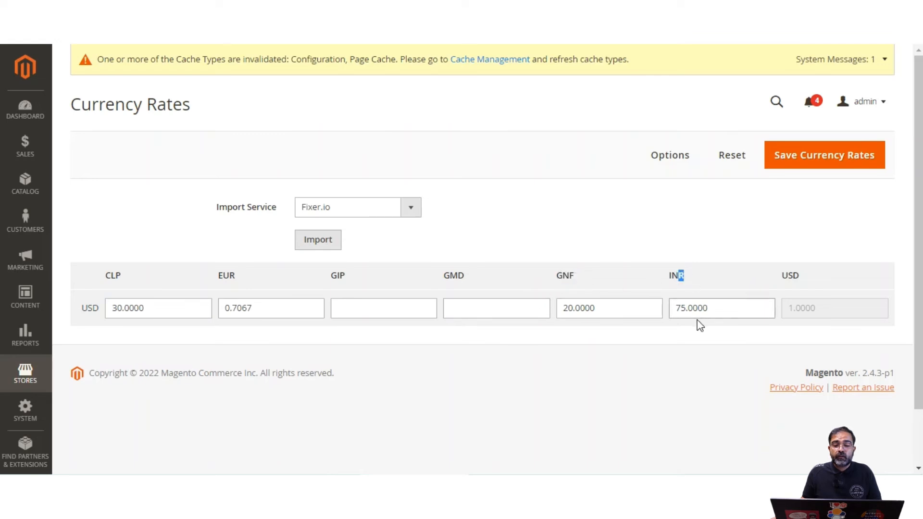
# Set the USD conversion rates to 30 for GIP and 20 for GMD
pyautogui.click(446, 278)
pyautogui.click(369, 310)
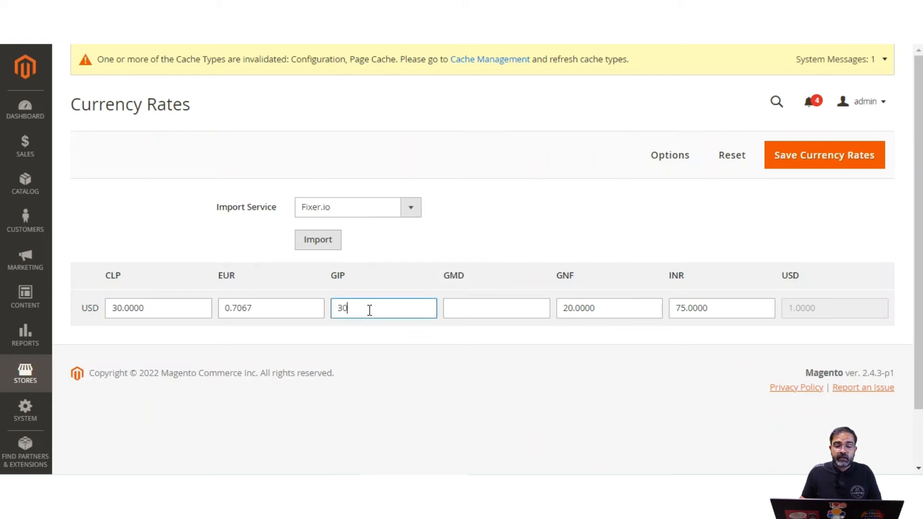
pyautogui.click(470, 303)
pyautogui.write('20')
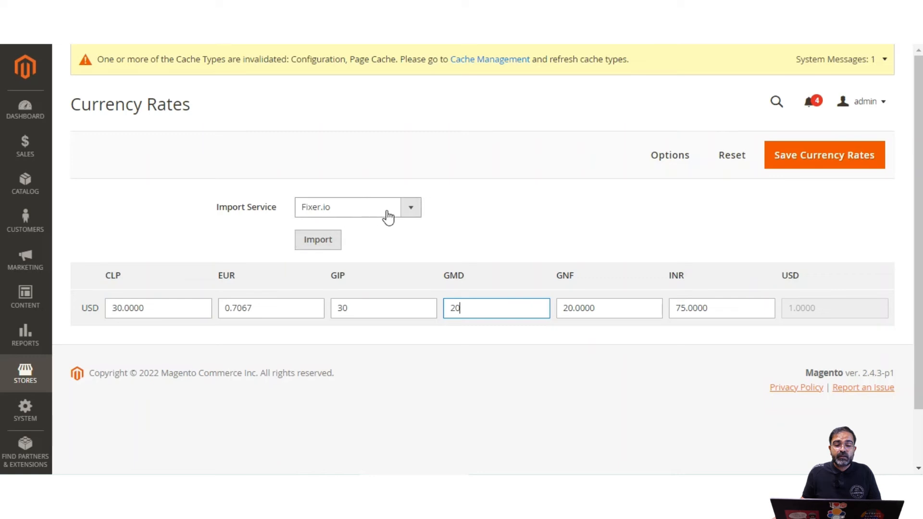
# Check the available import services, keep Fixer.io selected, and save the currency rates
pyautogui.click(406, 216)
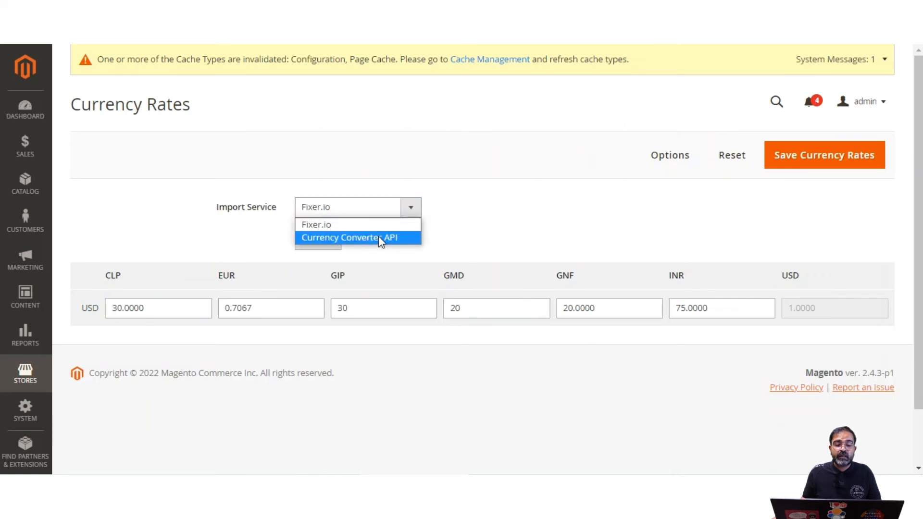
pyautogui.click(372, 224)
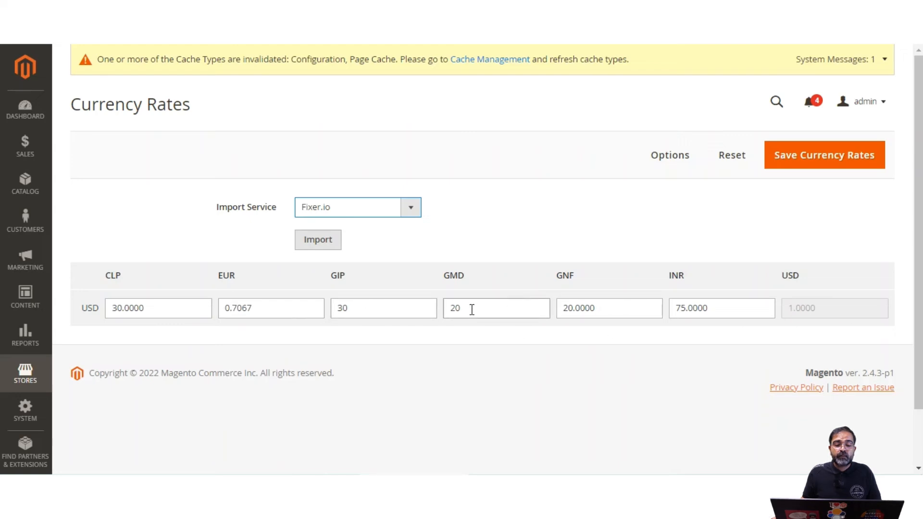
pyautogui.doubleClick(337, 276)
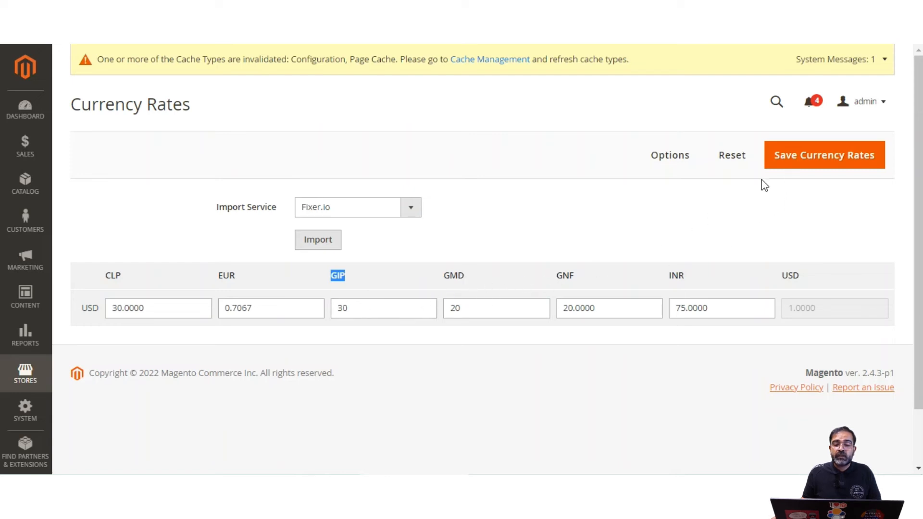
pyautogui.click(817, 163)
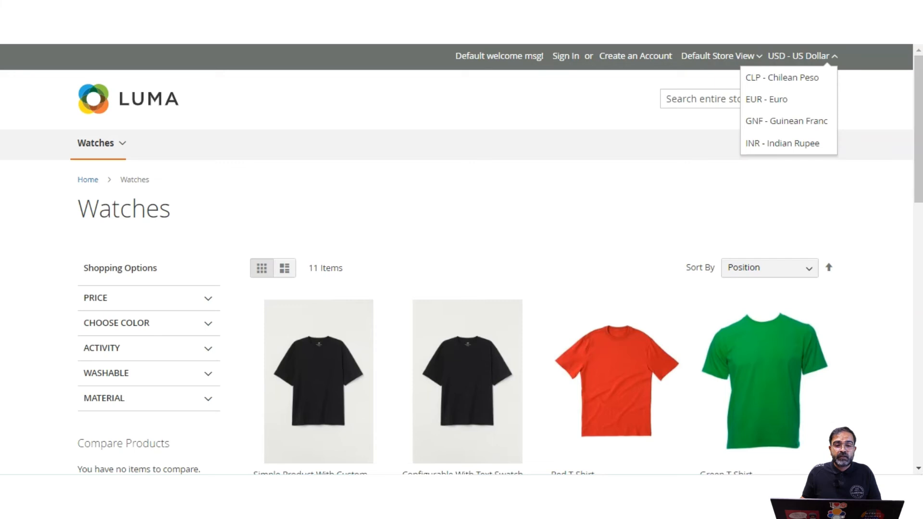
# Reload the storefront's Watches page to check its currency choices, and open Cache Management in the Magento admin
pyautogui.press('F5')
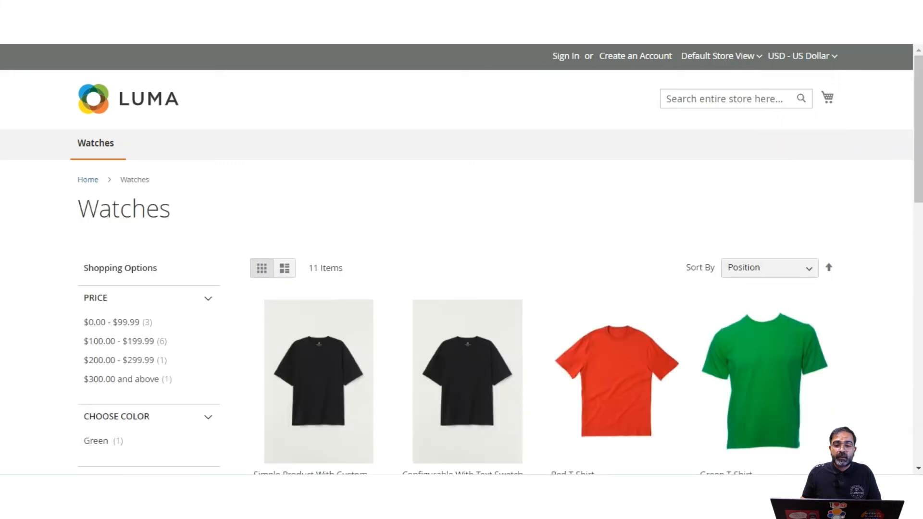
pyautogui.click(835, 58)
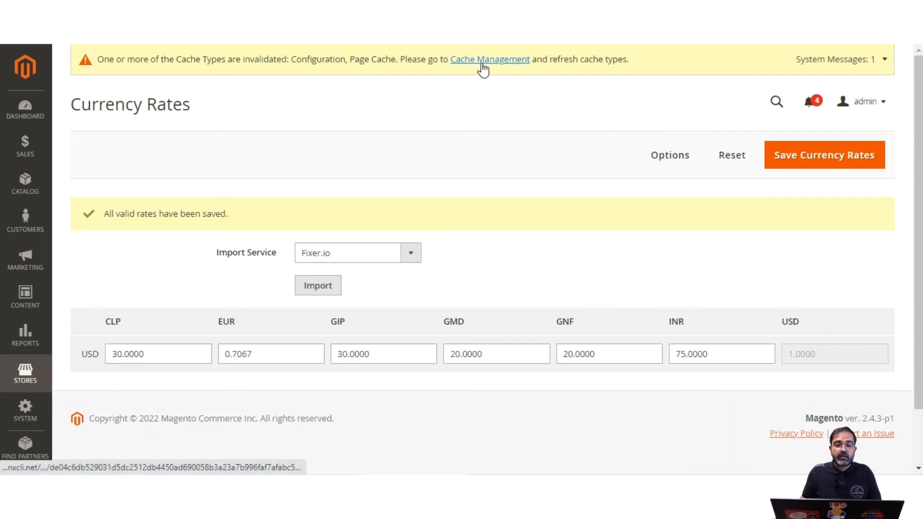
pyautogui.click(481, 62)
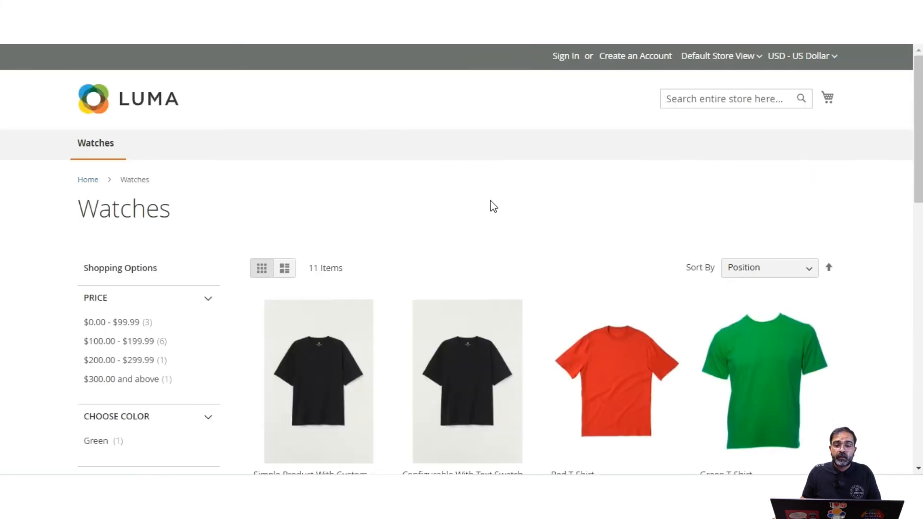
# Switch the storefront currency to GMD - Gambian Dalasi and examine the product prices on the Watches page
pyautogui.click(834, 60)
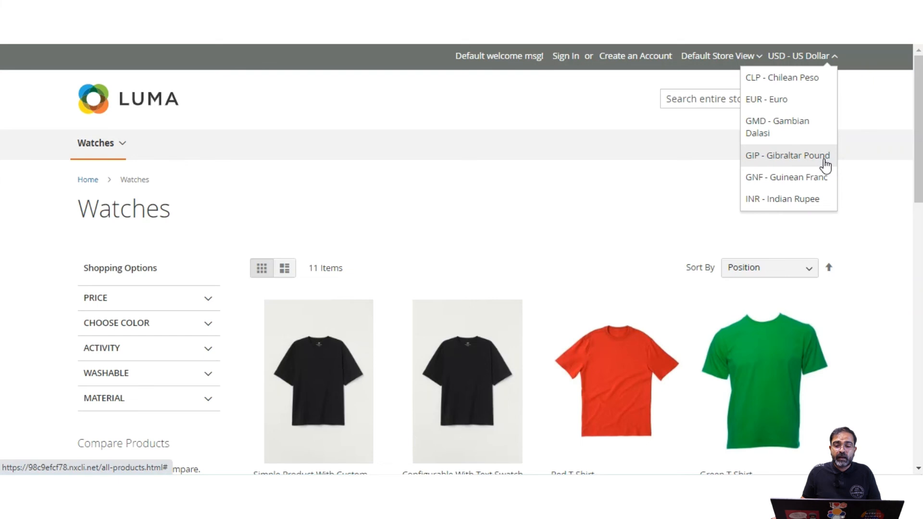
pyautogui.click(792, 131)
pyautogui.scroll(-5, 657, 303)
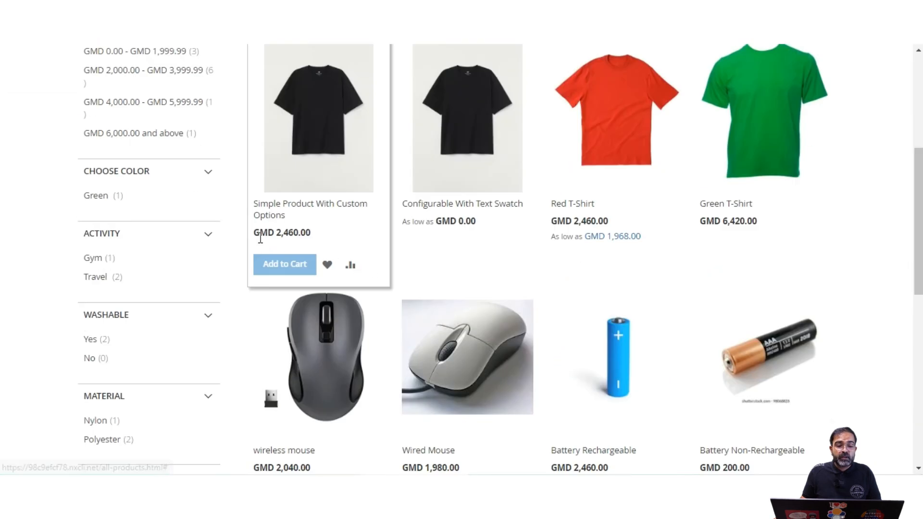
pyautogui.scroll(5, 531, 247)
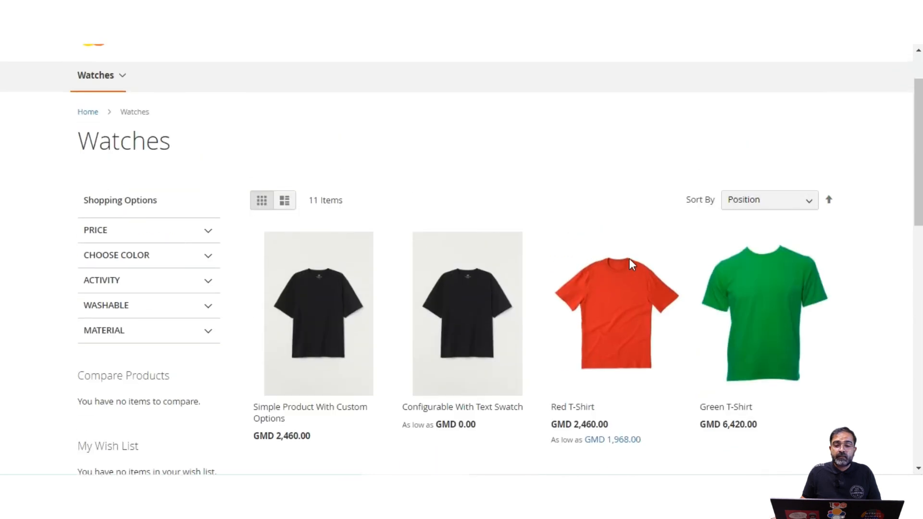
# Switch the storefront currency to GNF - Guinean Franc and look through the prices of all products on the Watches page
pyautogui.click(834, 59)
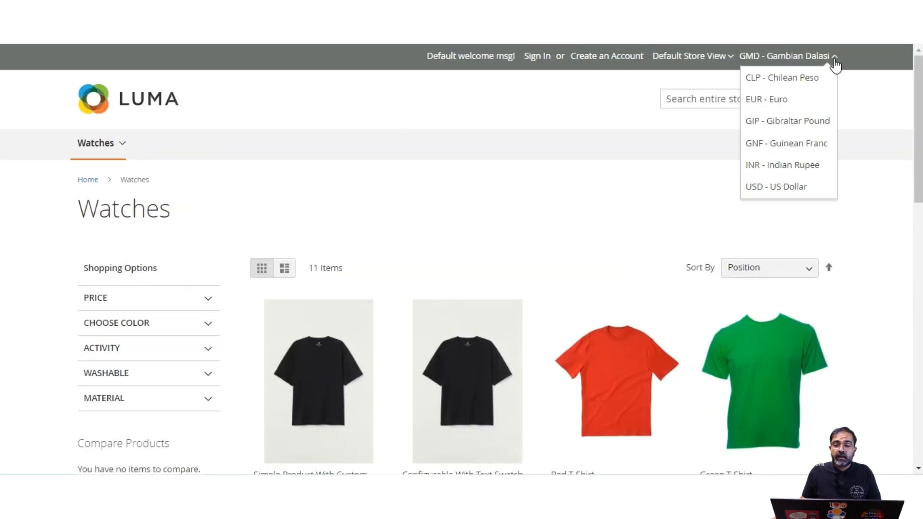
pyautogui.click(801, 145)
pyautogui.scroll(-5, 457, 286)
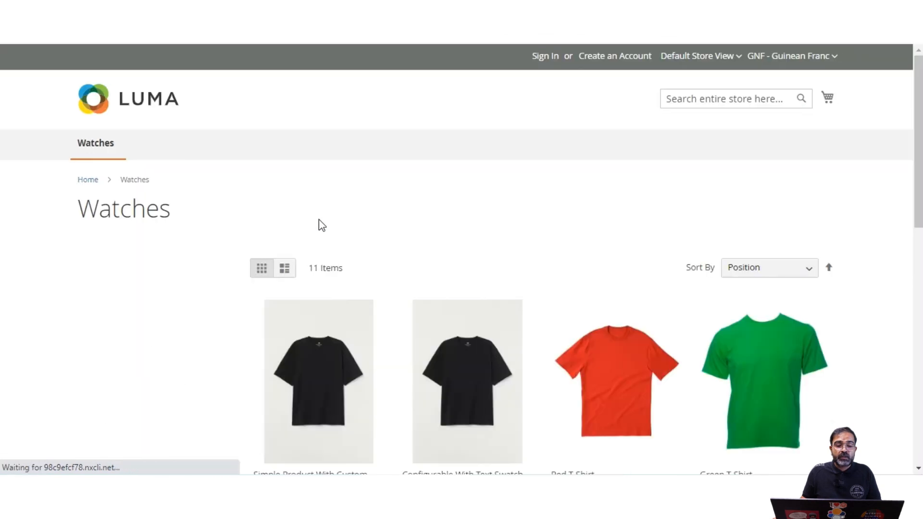
pyautogui.scroll(-6, 317, 221)
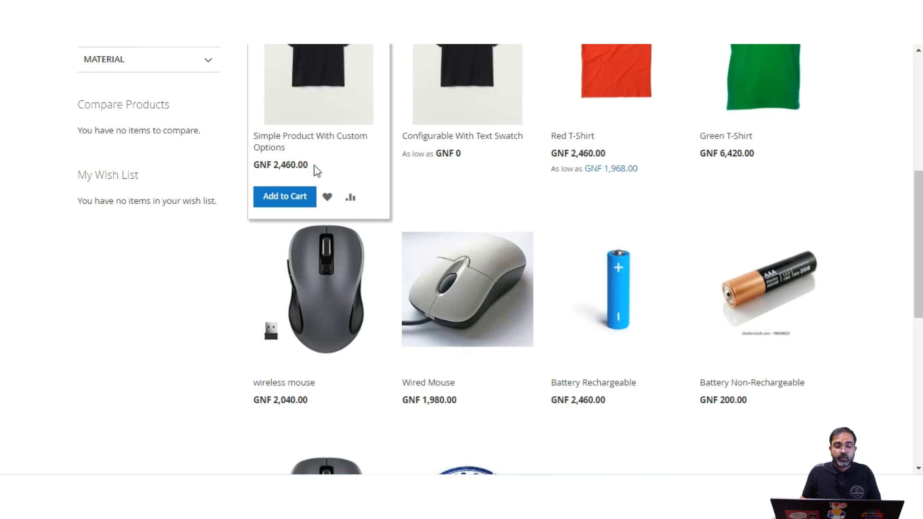
pyautogui.scroll(1, 314, 165)
pyautogui.scroll(-8, 314, 168)
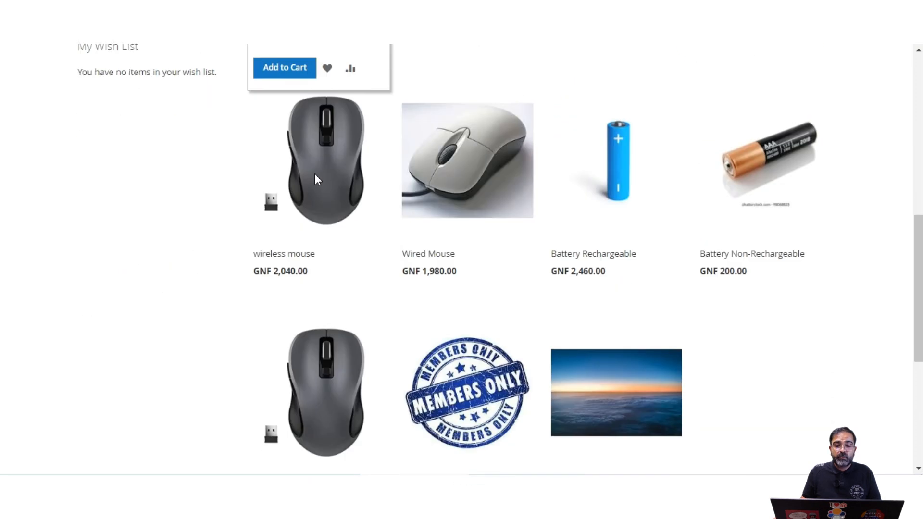
pyautogui.scroll(10, 315, 179)
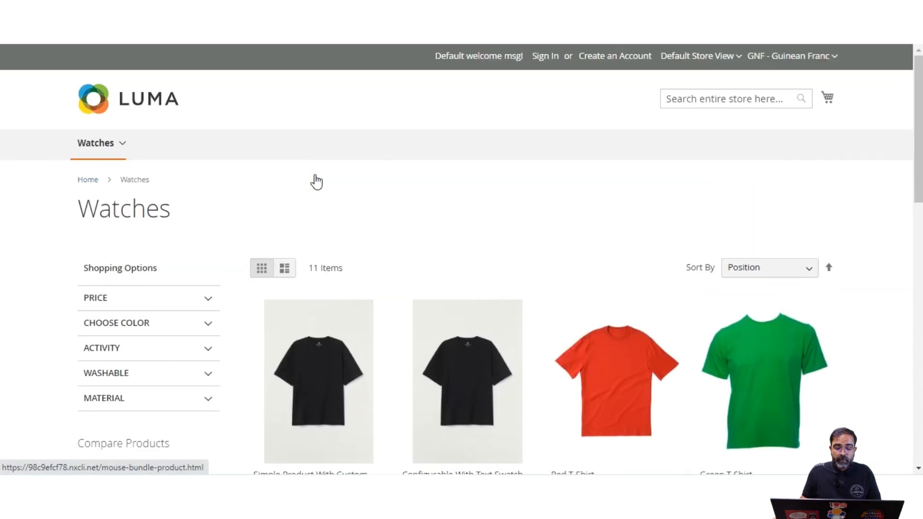